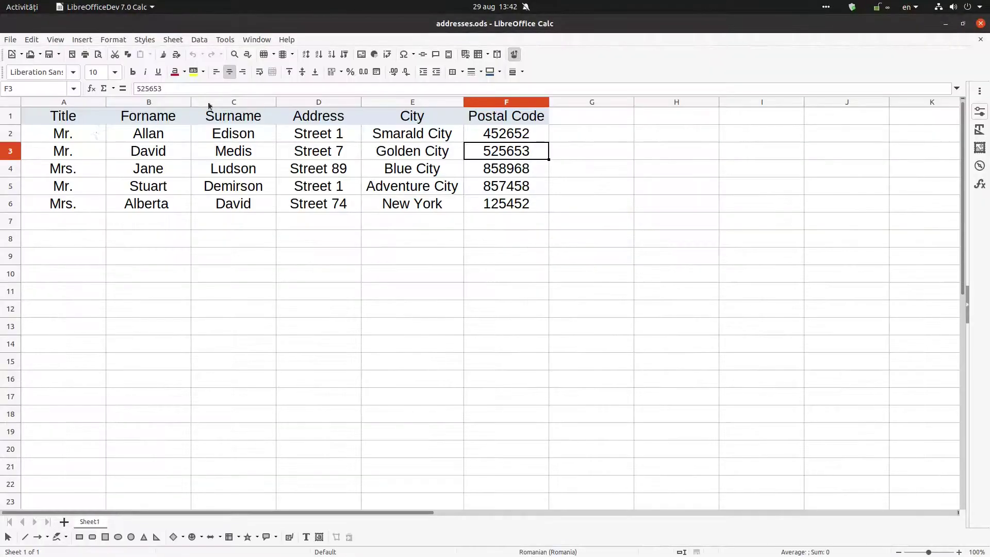
- Review the Title column of the recipient table, from its header to the last entry
left_click(87, 122)
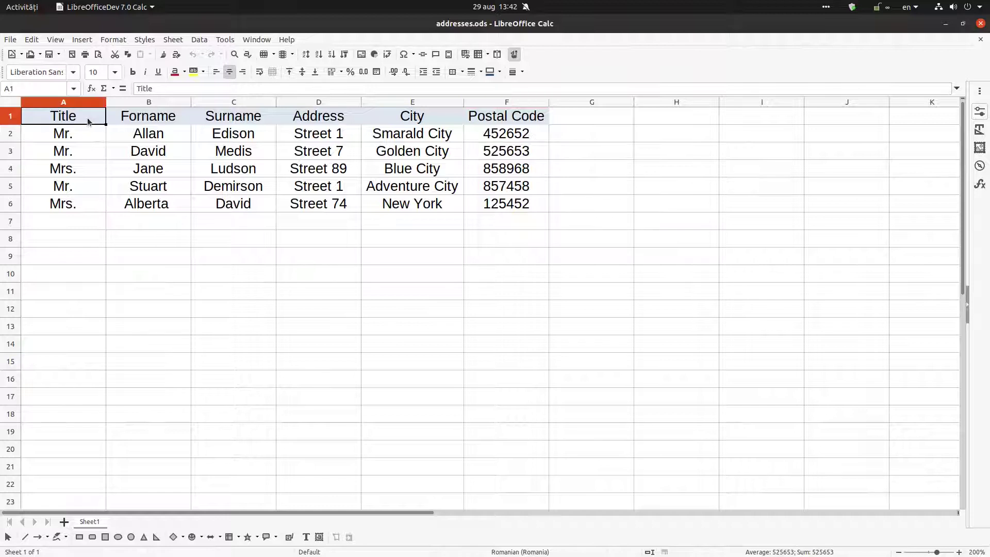
left_click(71, 140)
left_click(67, 153)
left_click(62, 166)
left_click(64, 199)
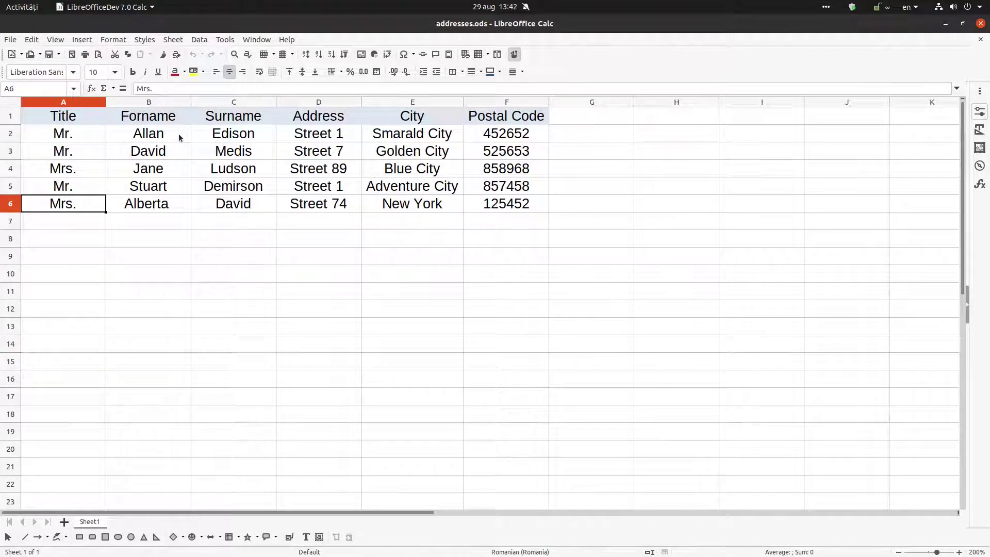
- Check the Address, City and Postal Code columns, then close Calc and start a new Writer document
left_click(300, 120)
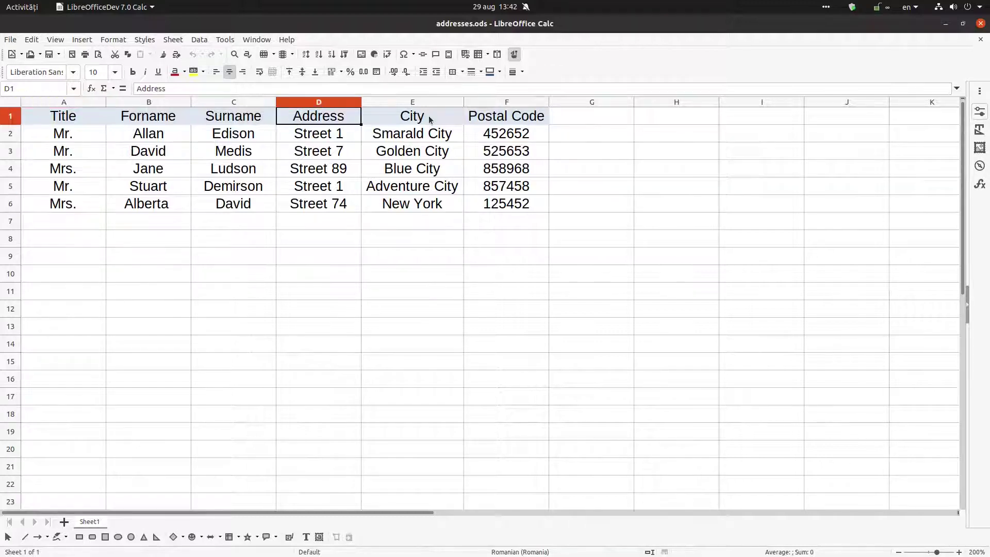
left_click(430, 120)
left_click(498, 121)
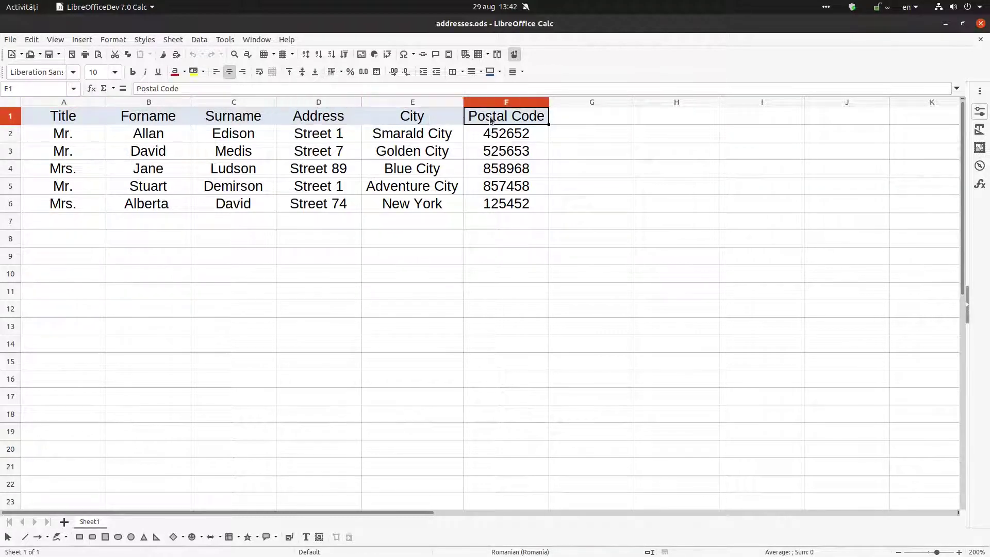
left_click(512, 133)
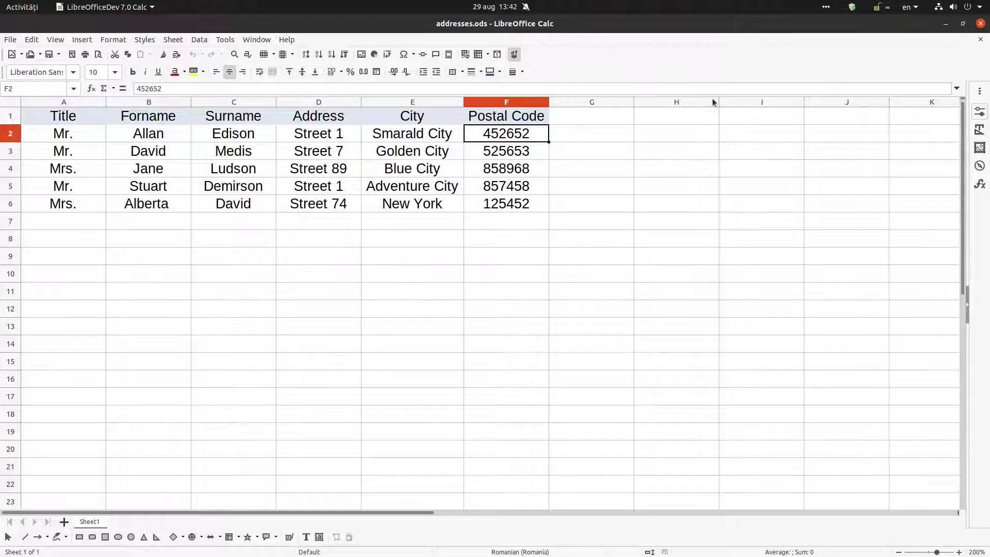
left_click(981, 24)
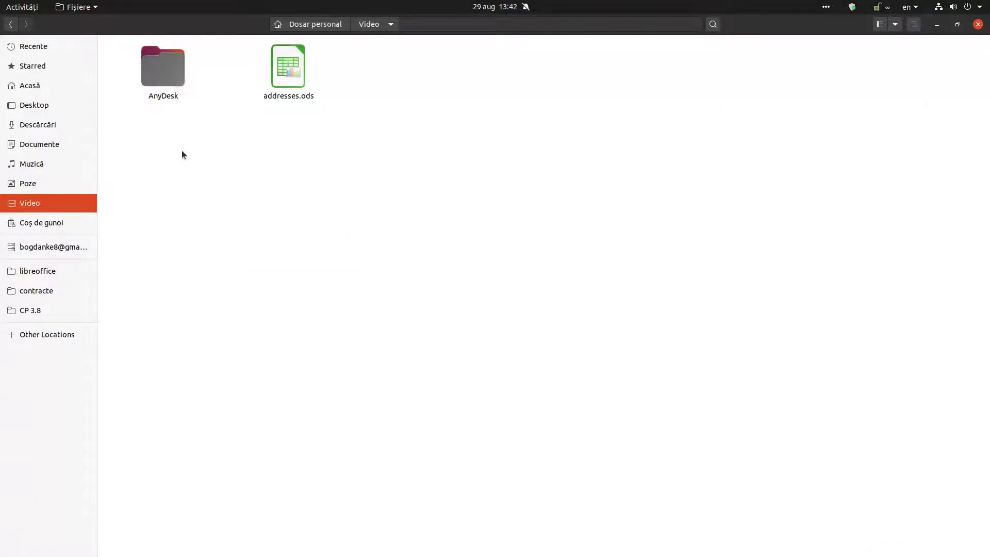
left_click(17, 89)
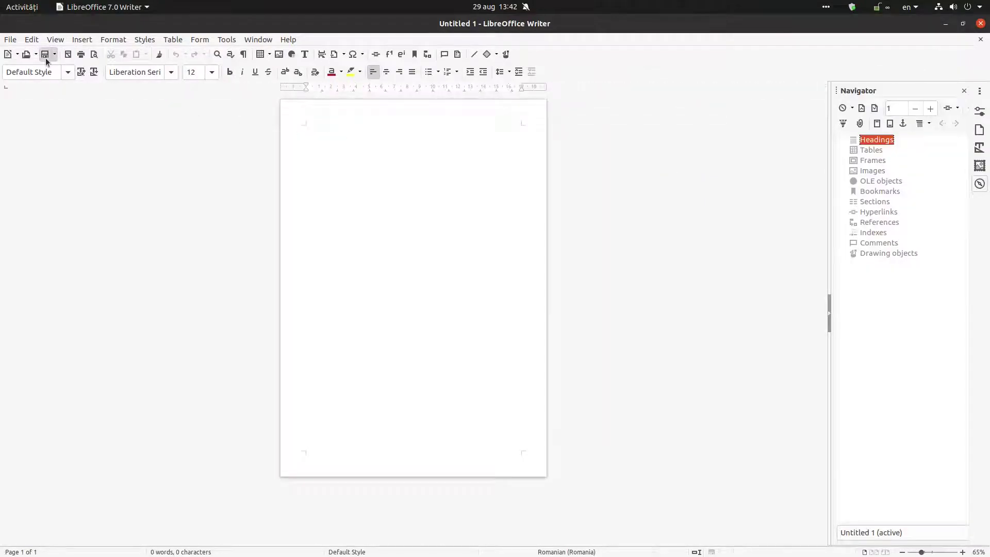
- Save the blank Untitled 1 document into the Video folder under the name letter.odt
left_click(45, 54)
left_click(215, 191)
left_click(483, 52)
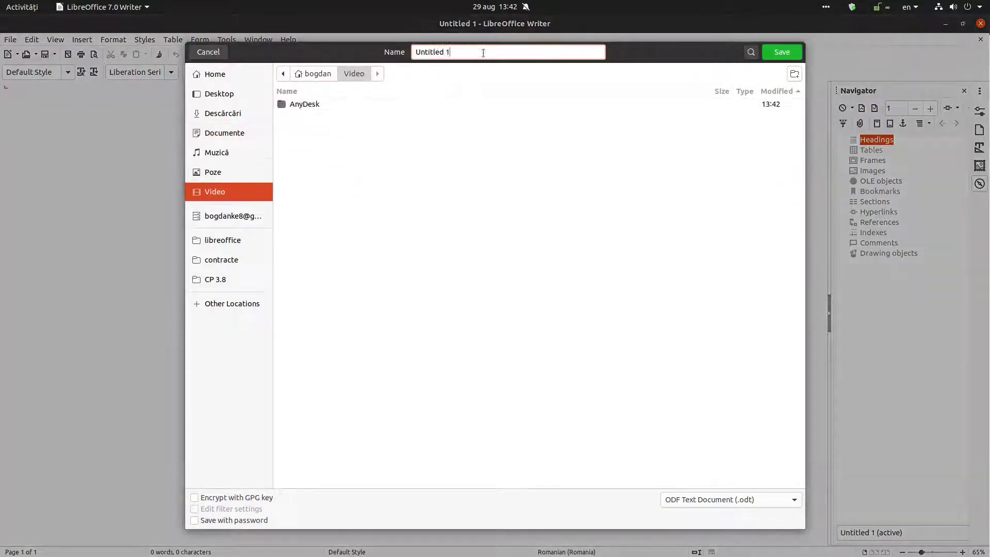
triple_click(487, 54)
key("BackSpace")
left_click(781, 52)
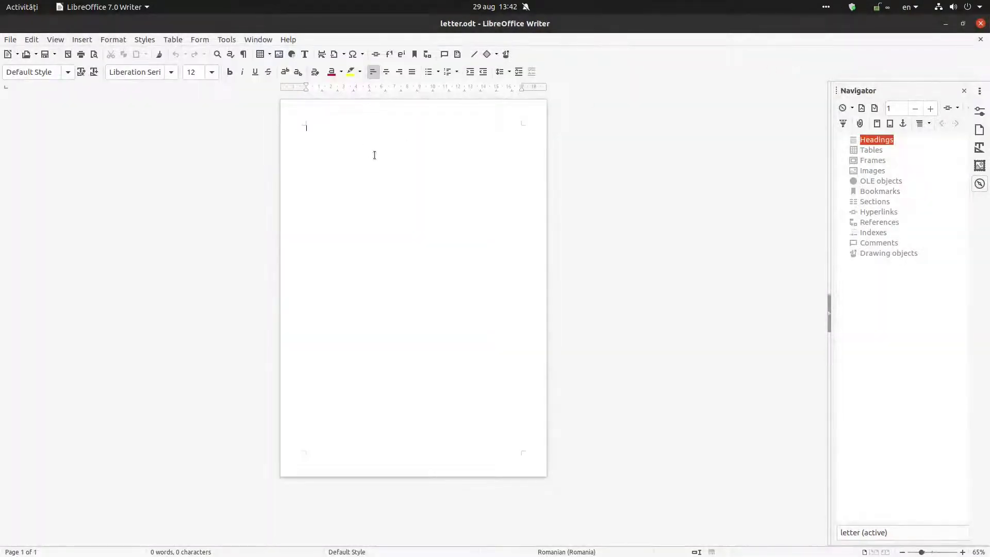
scroll(381, 164, "up", 2)
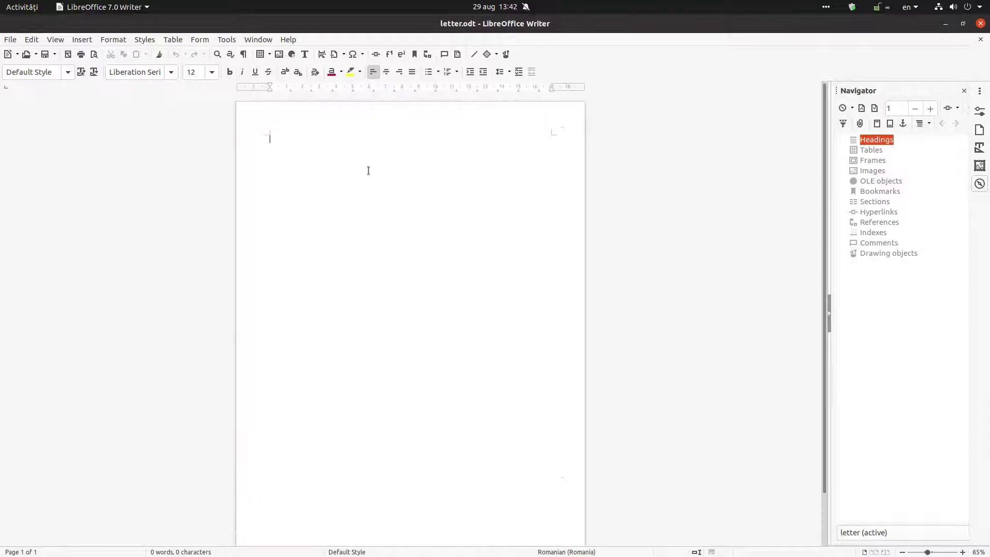
- Start the Mail Merge Wizard on the current document with Letter as the document type
left_click(226, 39)
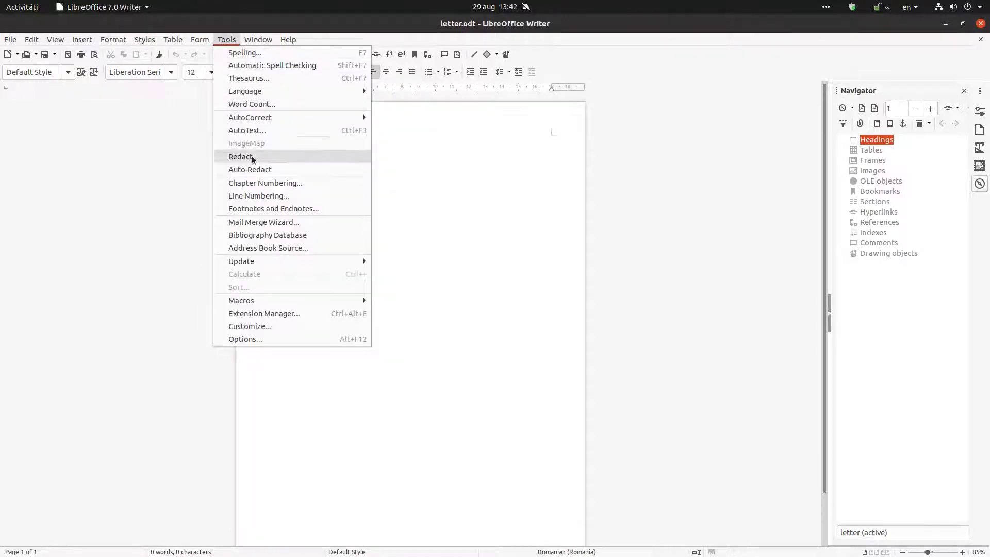
left_click(317, 248)
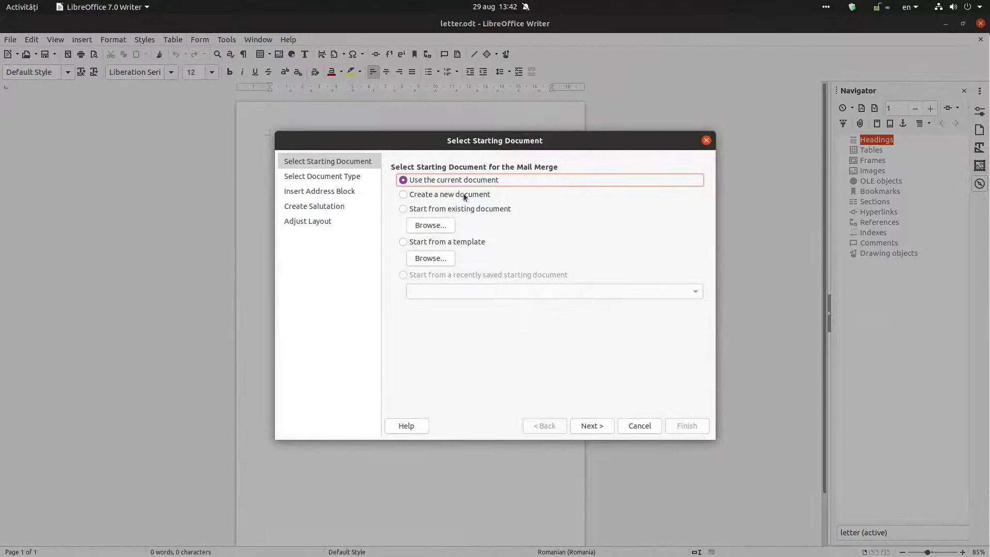
left_click(602, 422)
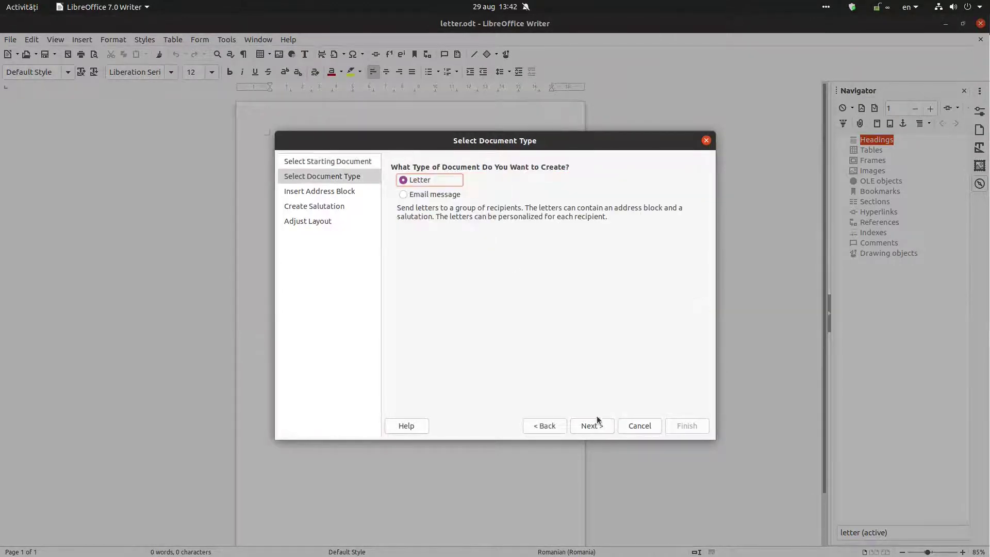
left_click(598, 428)
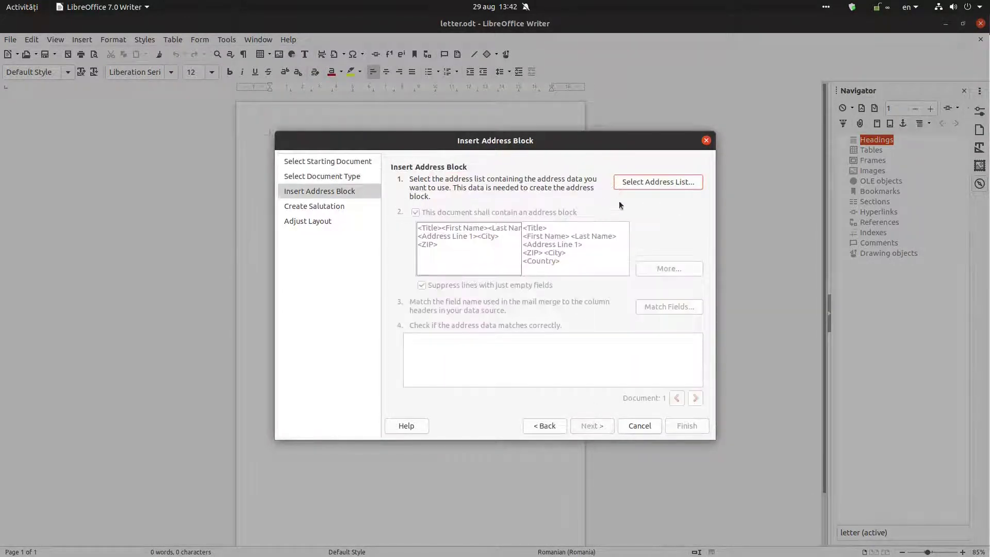
- Add addresses.ods from the Video folder as the recipient address list
left_click(640, 182)
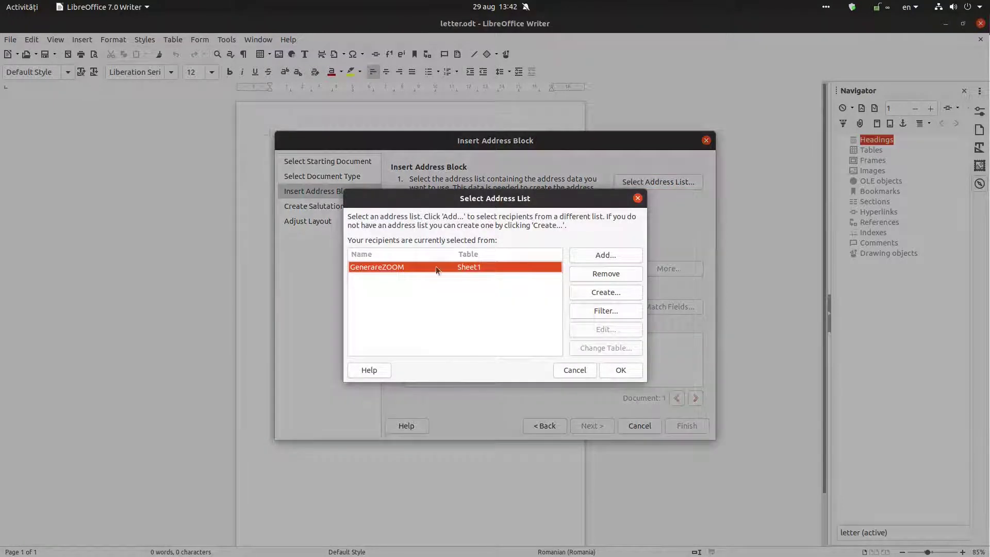
left_click(592, 256)
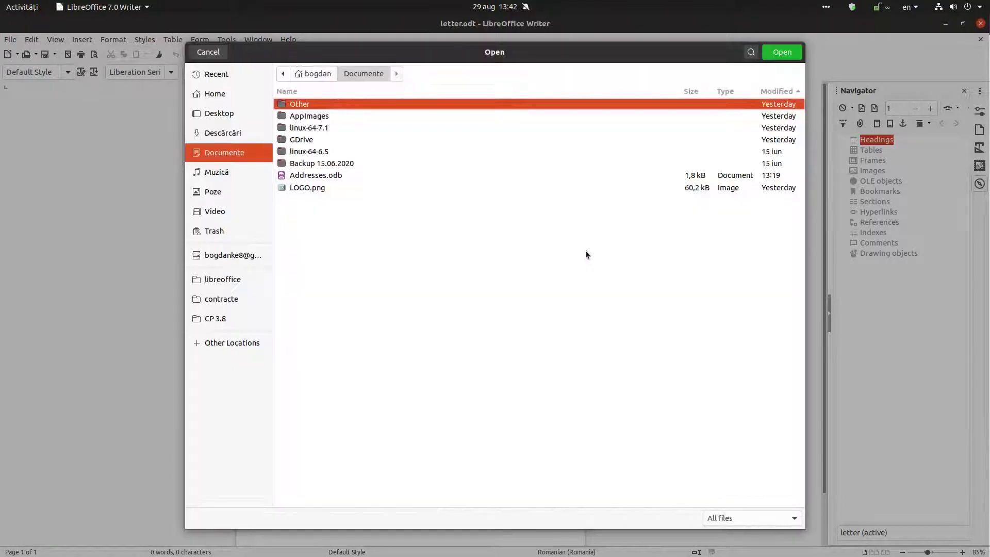
left_click(246, 211)
double_click(308, 129)
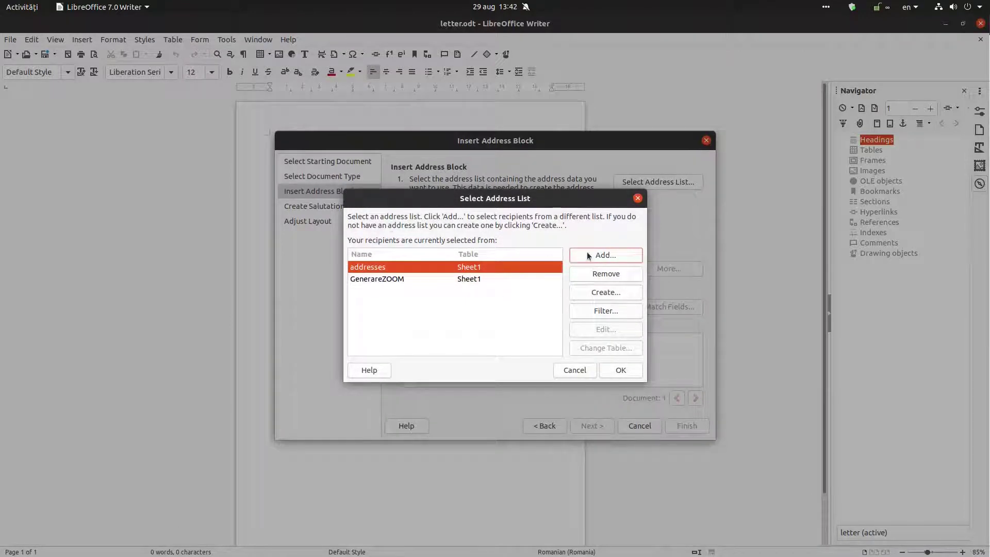
left_click(620, 371)
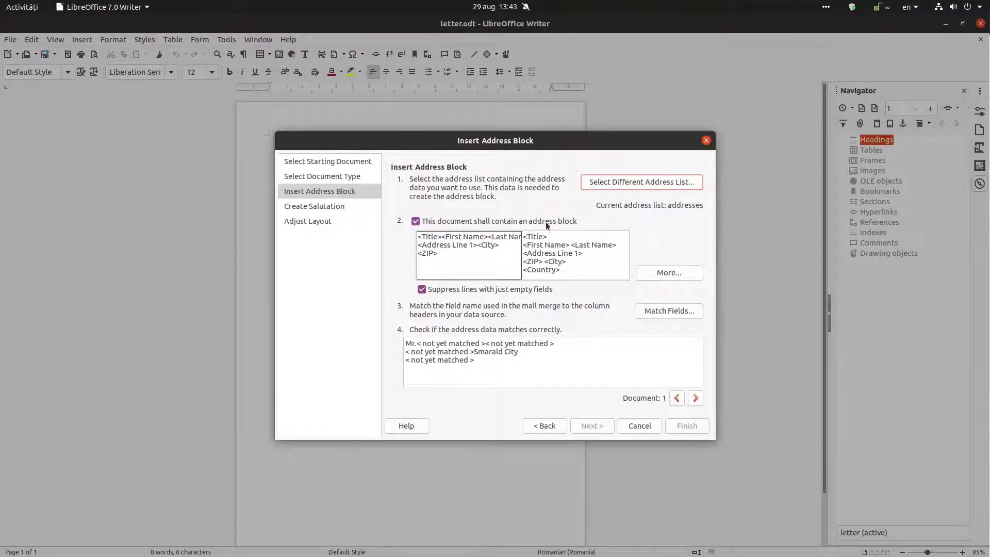
- Look through the available address block layouts and confirm the chosen one
left_click(642, 272)
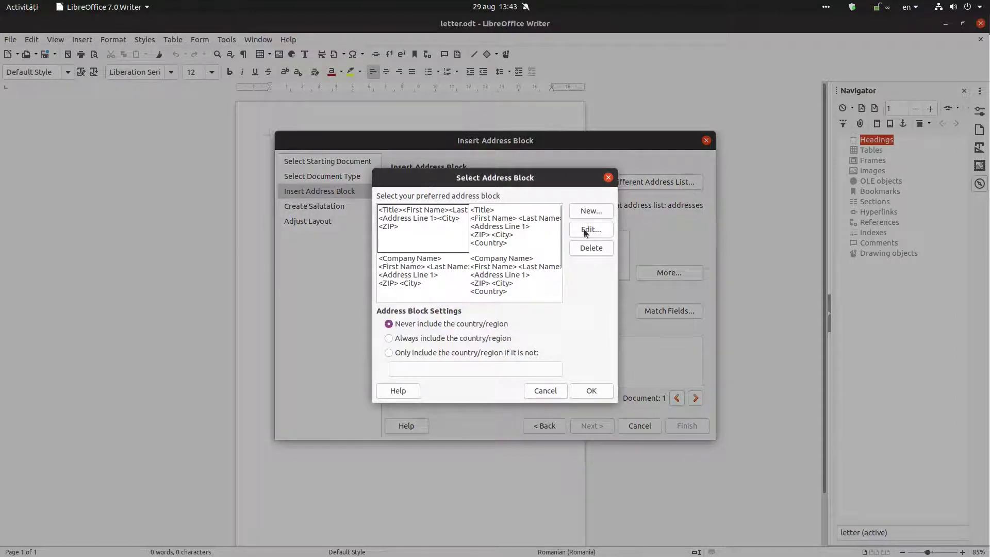
left_click(587, 230)
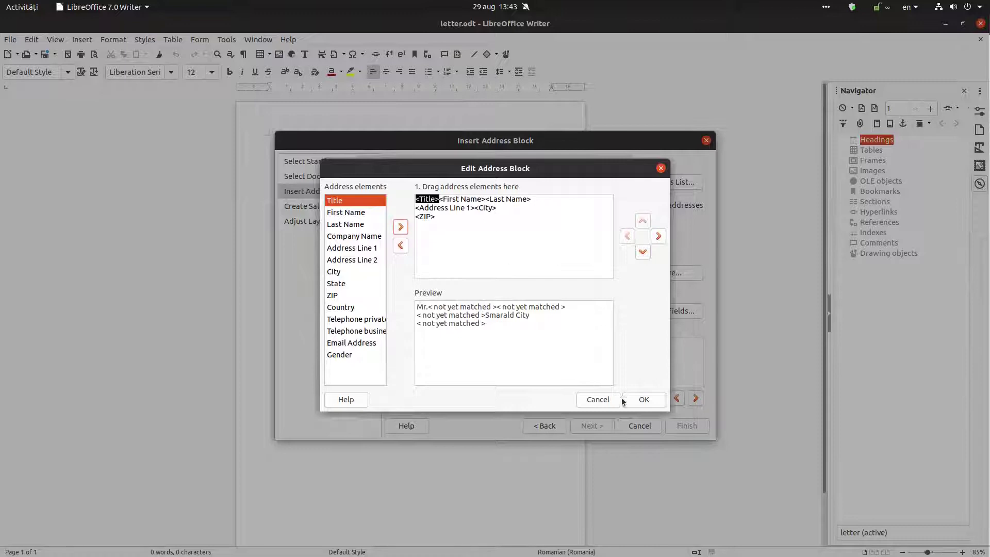
left_click(641, 401)
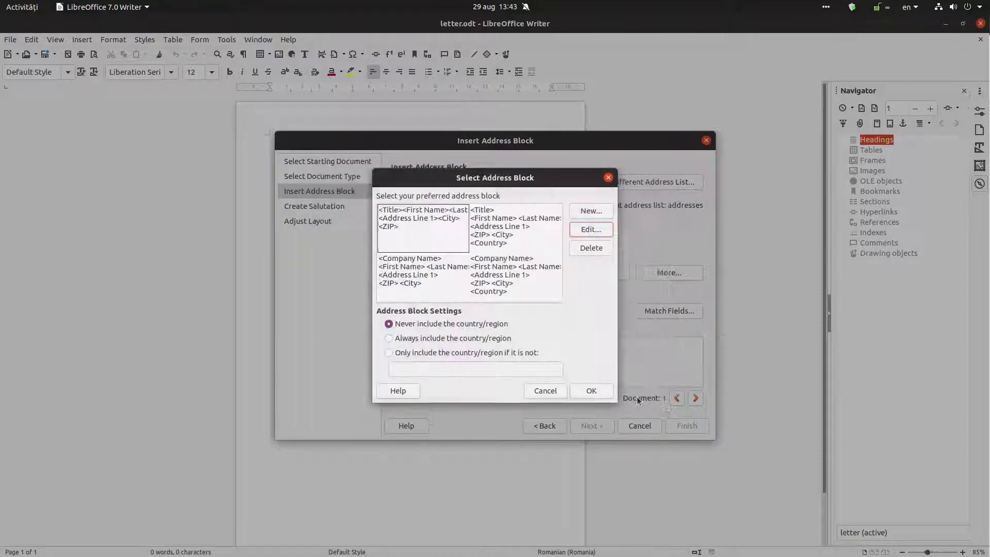
left_click(585, 395)
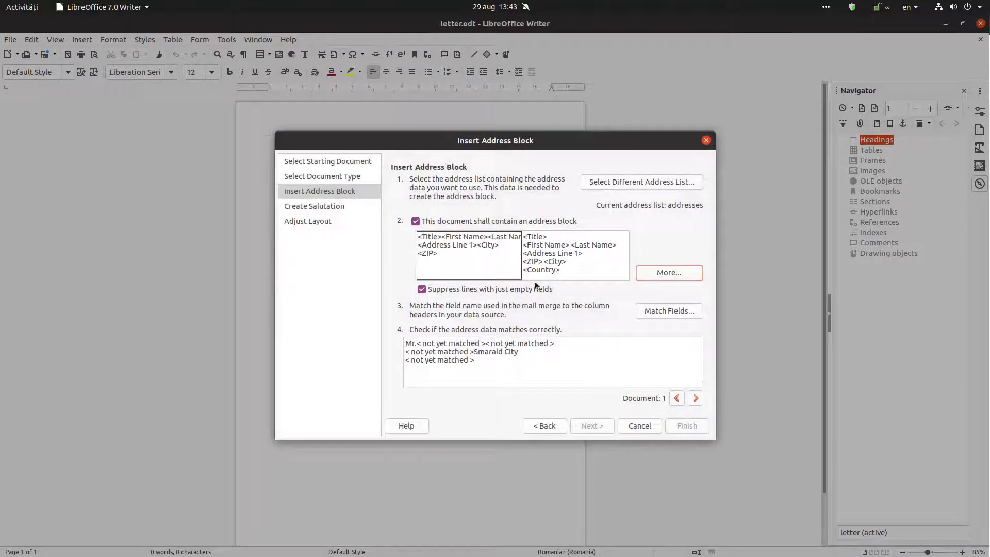
- Match First Name to Forname, Last Name to Surname and Address Line 1 to Address
left_click(648, 311)
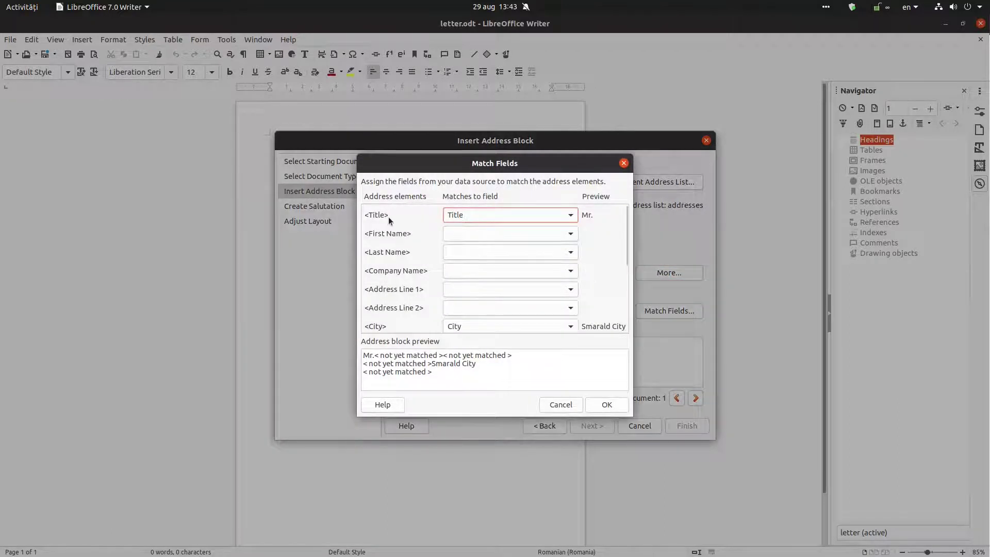
left_click(454, 235)
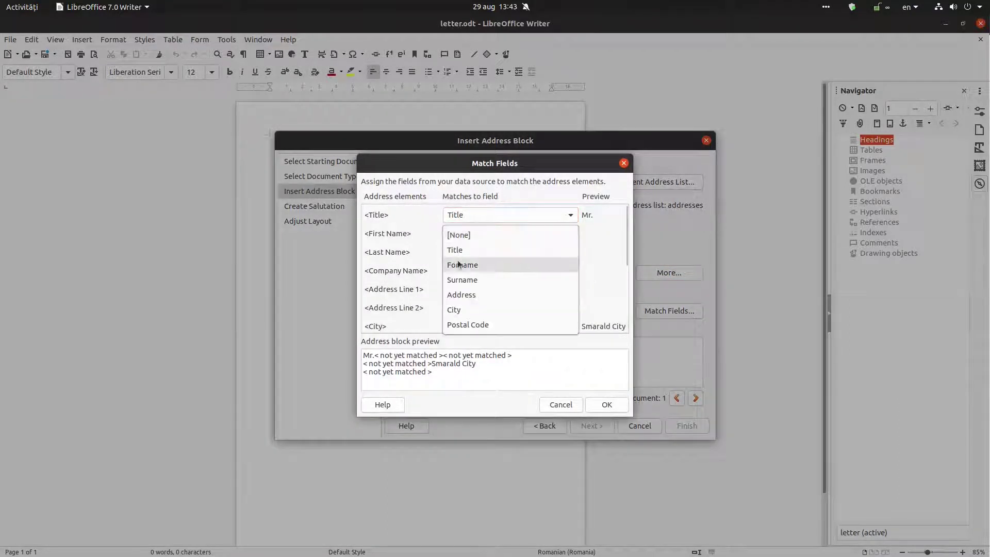
left_click(460, 266)
left_click(457, 255)
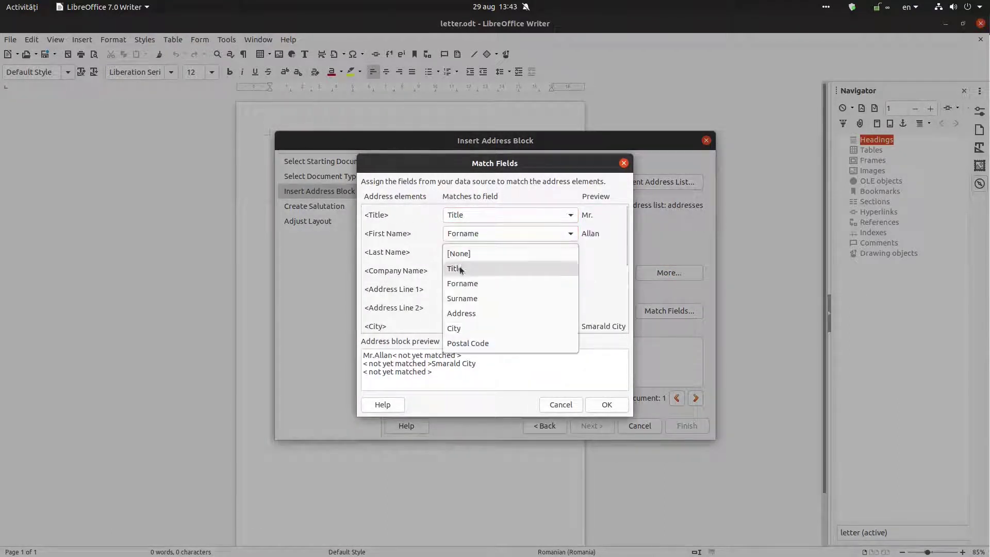
left_click(461, 298)
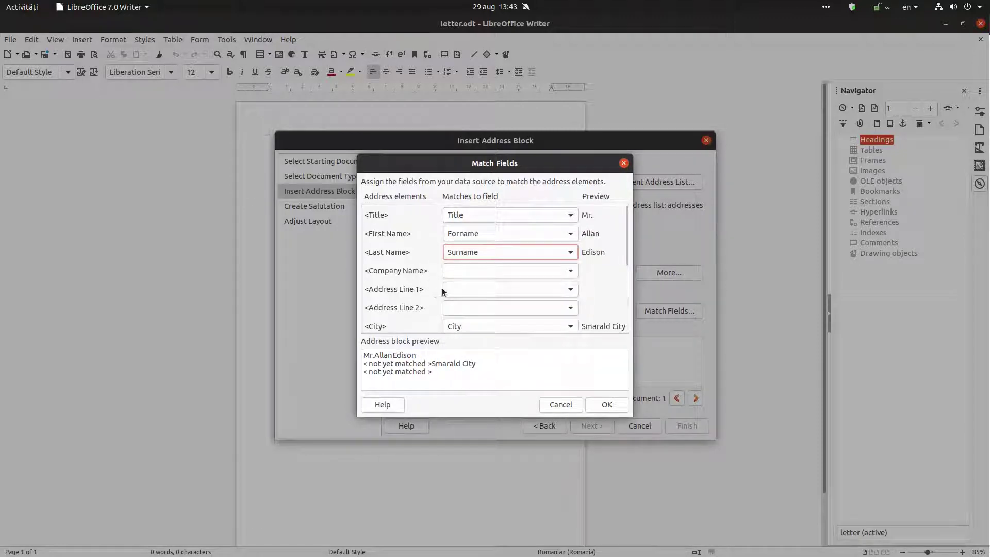
left_click(571, 289)
left_click(567, 349)
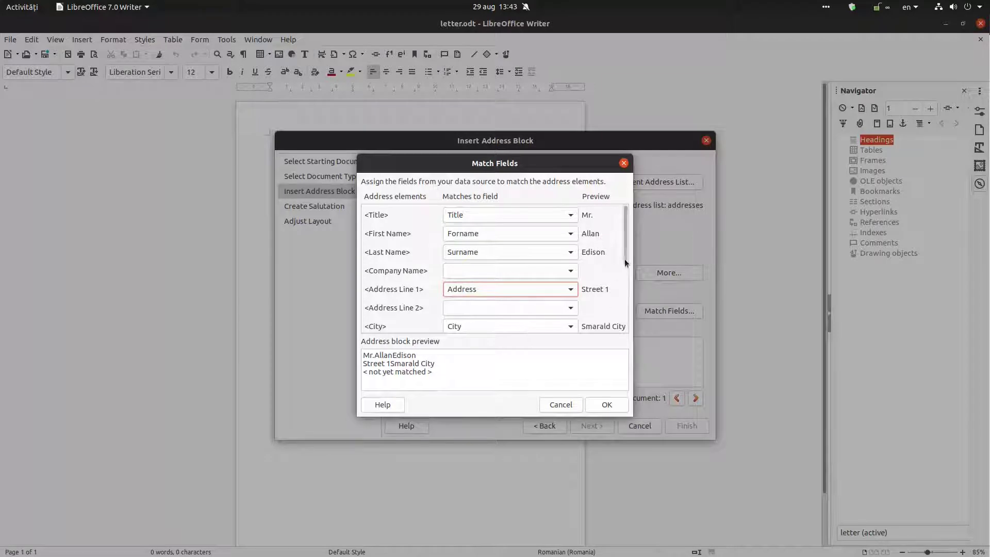
- Match the ZIP element to Postal Code and leave Gender set to [None]
scroll(624, 259, "down", 5)
left_click(472, 273)
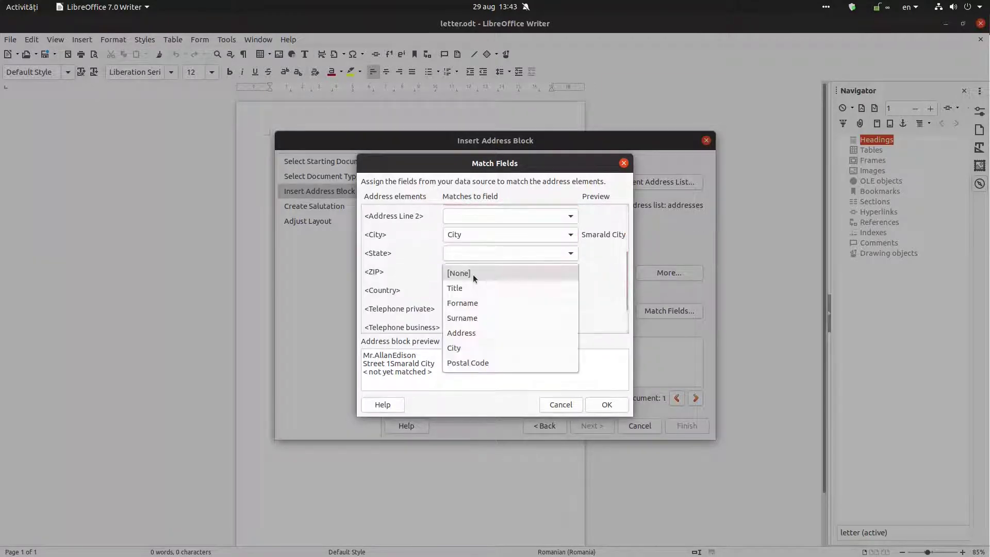
left_click(468, 363)
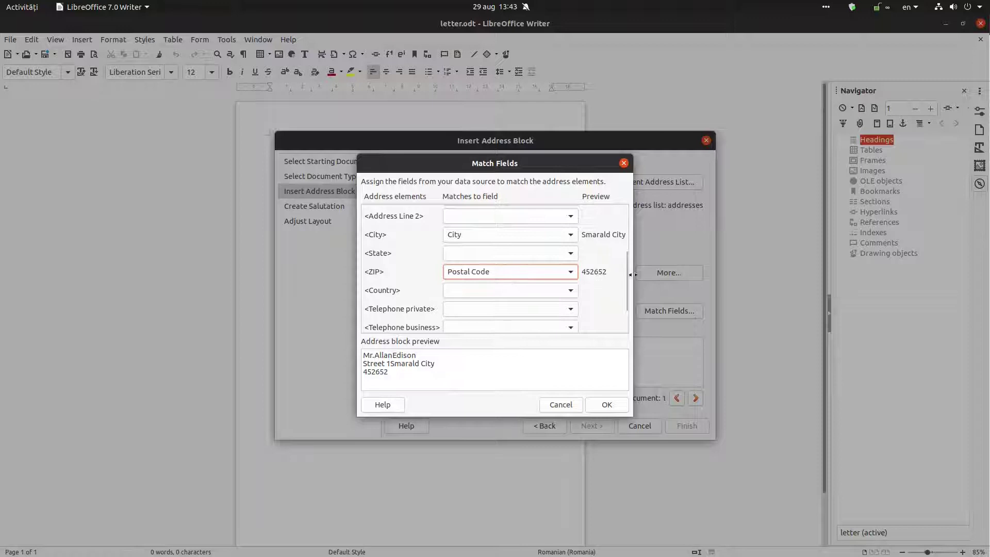
left_click_drag(629, 271, 628, 296)
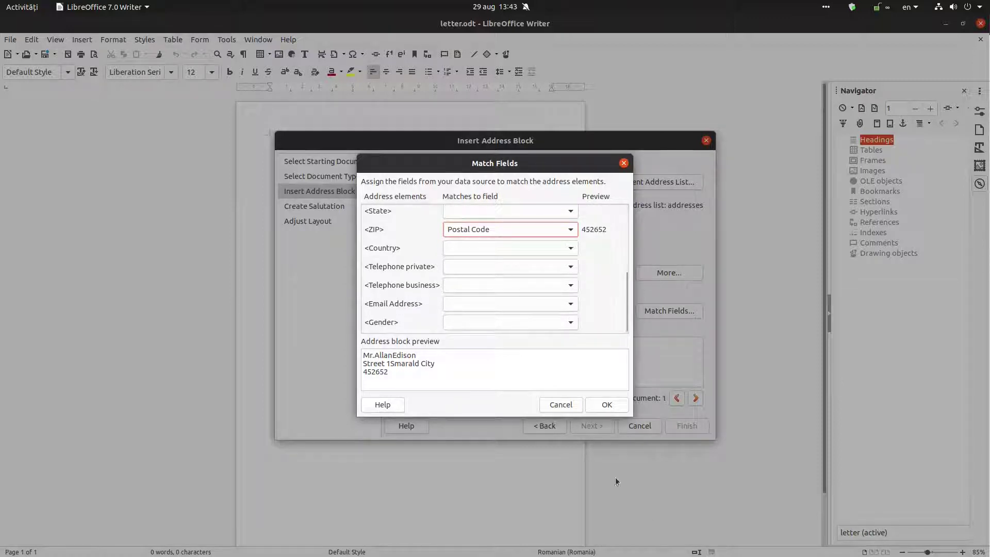
left_click(558, 323)
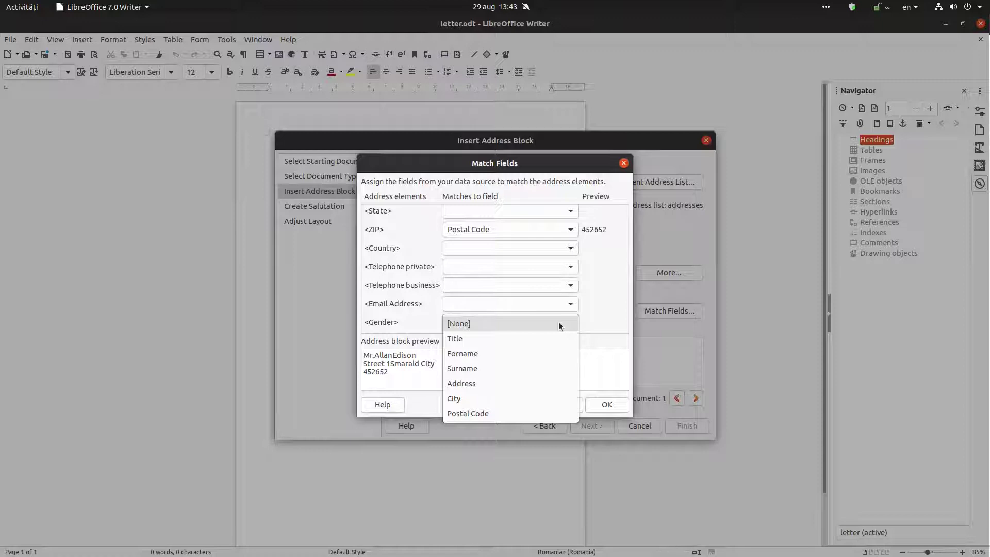
left_click(558, 323)
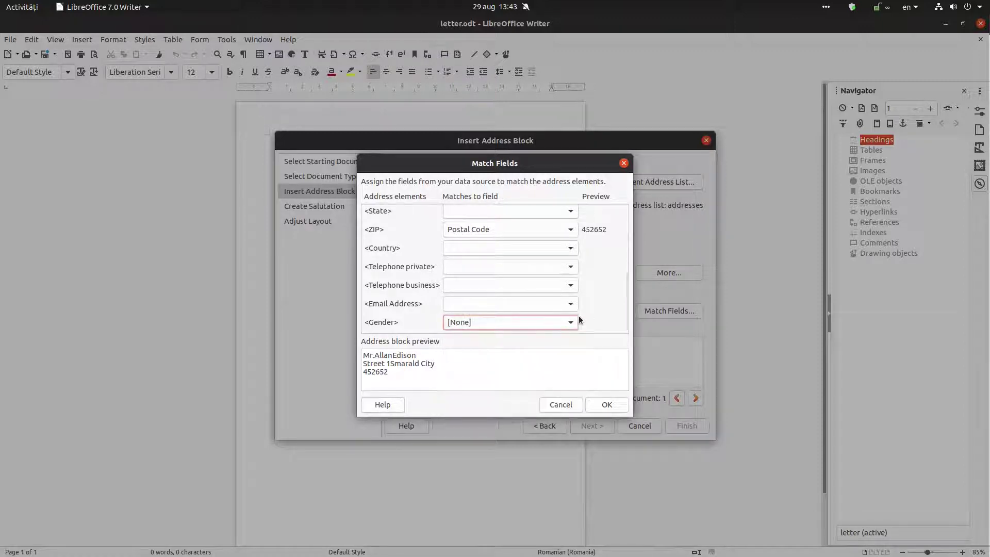
- Confirm the field matching and step the address preview to the fourth recipient
left_click(602, 403)
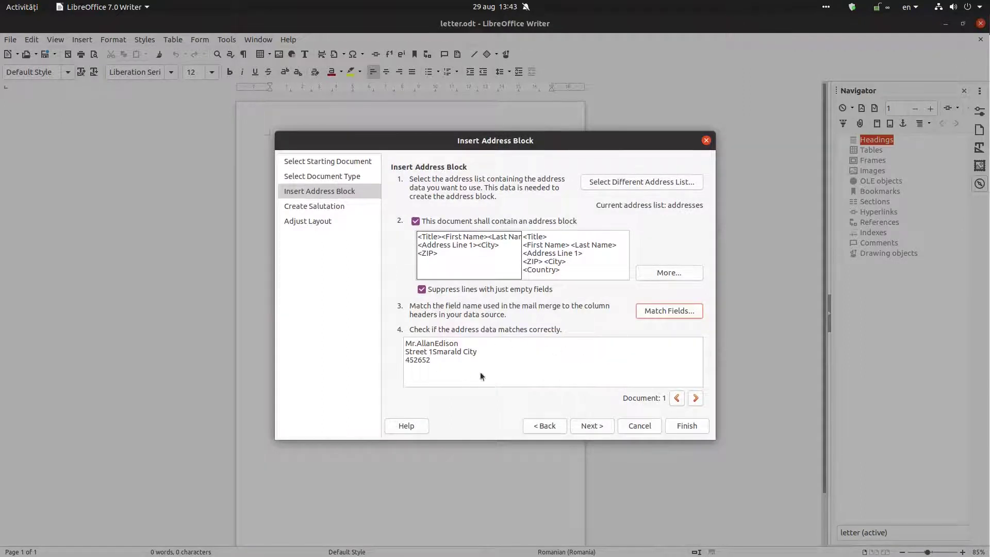
left_click(696, 399)
left_click(695, 398)
left_click(696, 398)
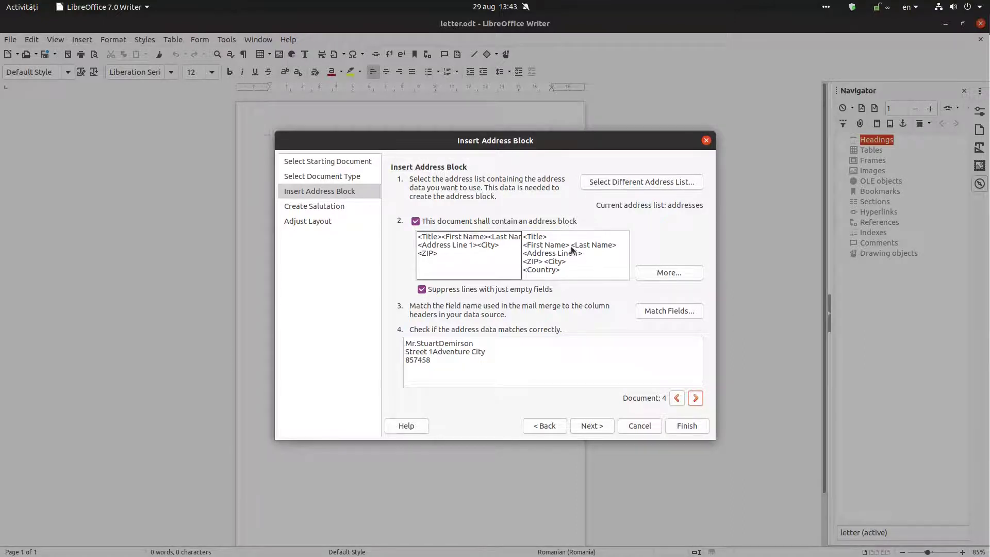
left_click(601, 427)
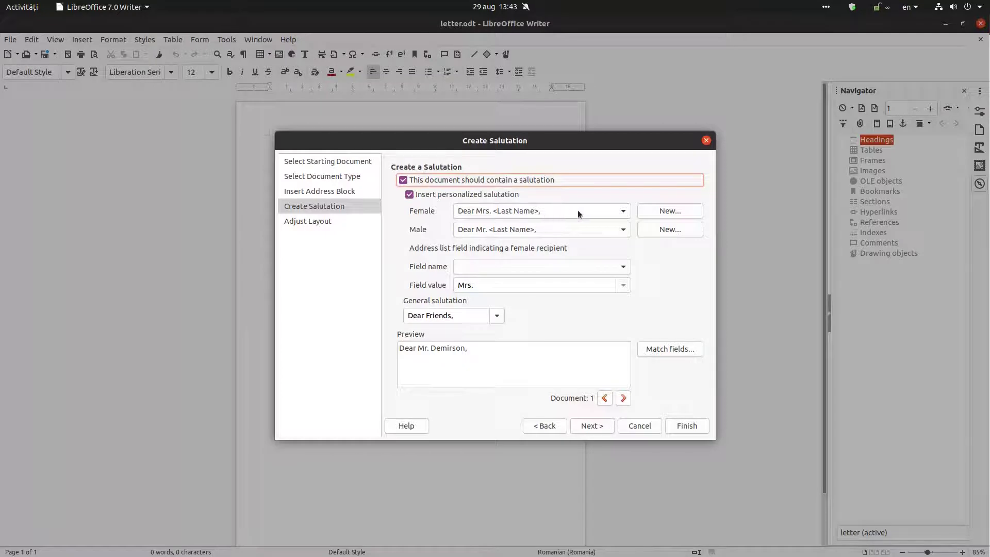
- Set Title as the field identifying female recipients in the personalized salutation
left_click(570, 265)
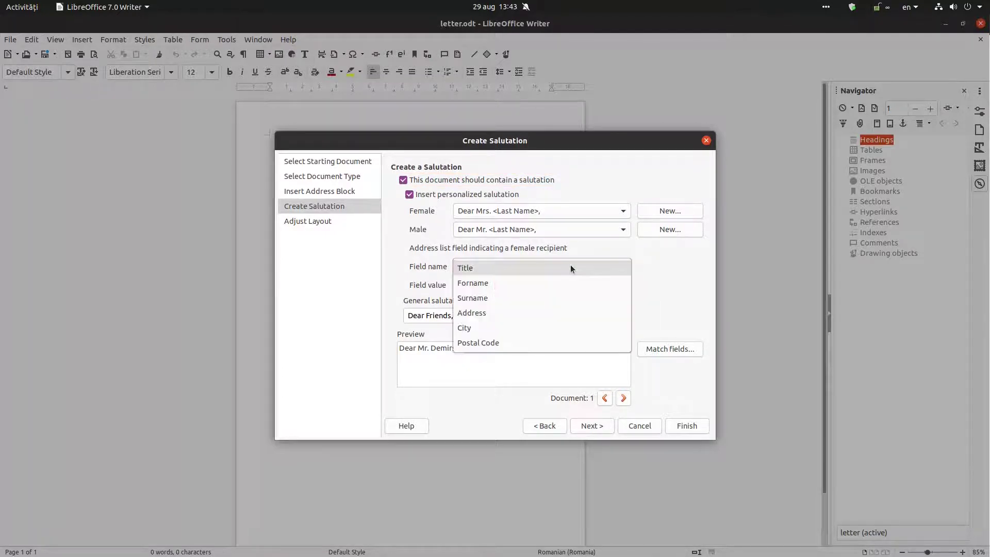
left_click(556, 260)
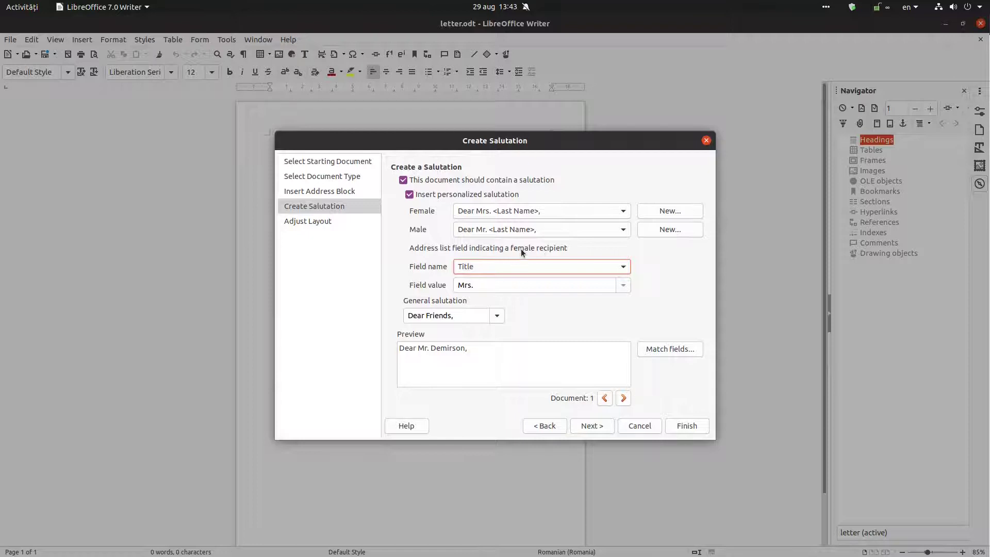
left_click(487, 264)
left_click(487, 264)
- Position the address block 1,00 cm from top and left, unchecking Align to text body
left_click(590, 425)
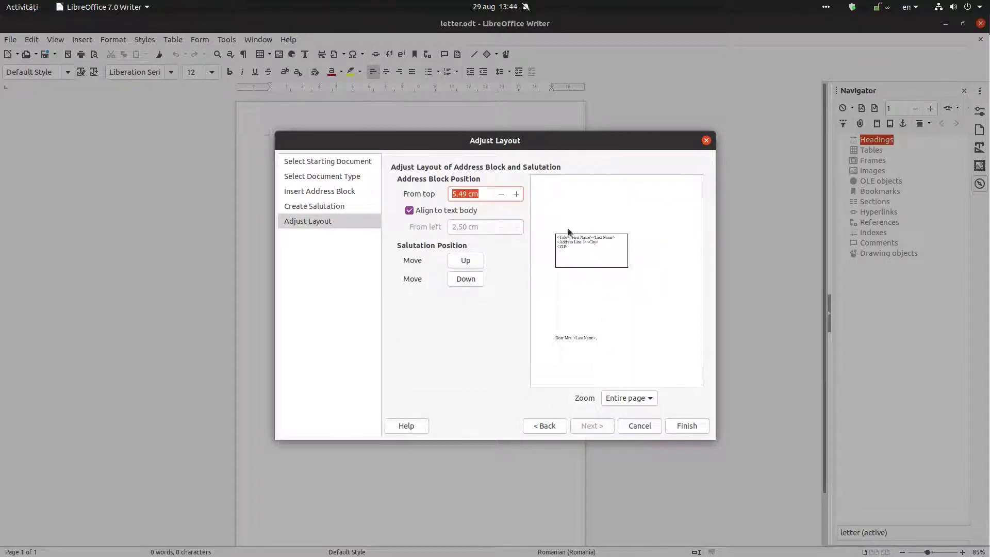
left_click(483, 195)
triple_click(484, 196)
type("1")
key("Tab")
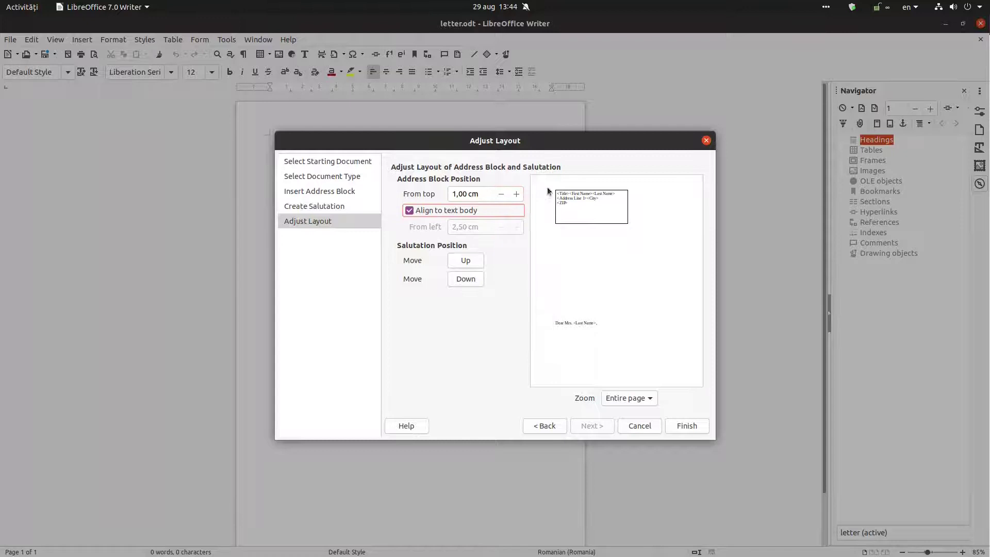
left_click(469, 212)
key("Tab")
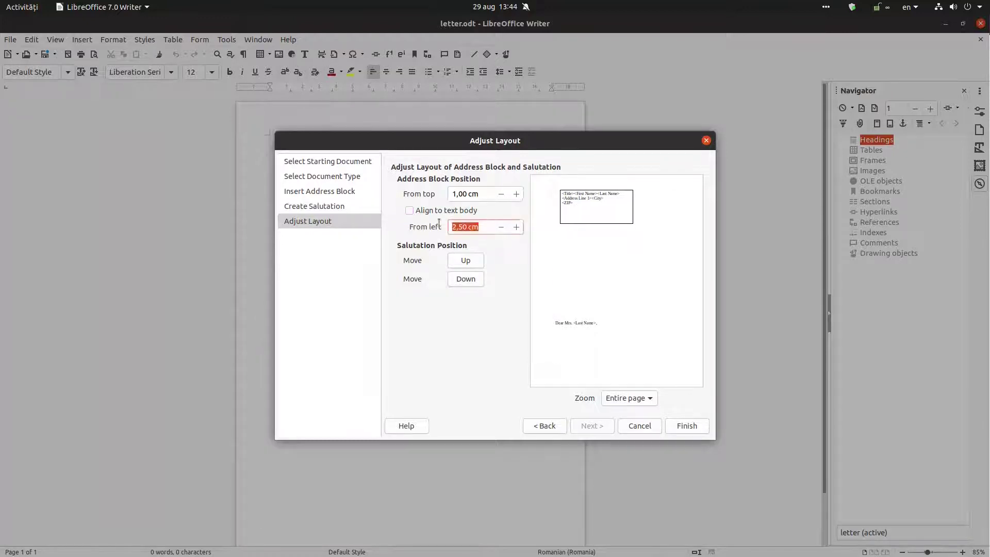
type("1")
key("Tab")
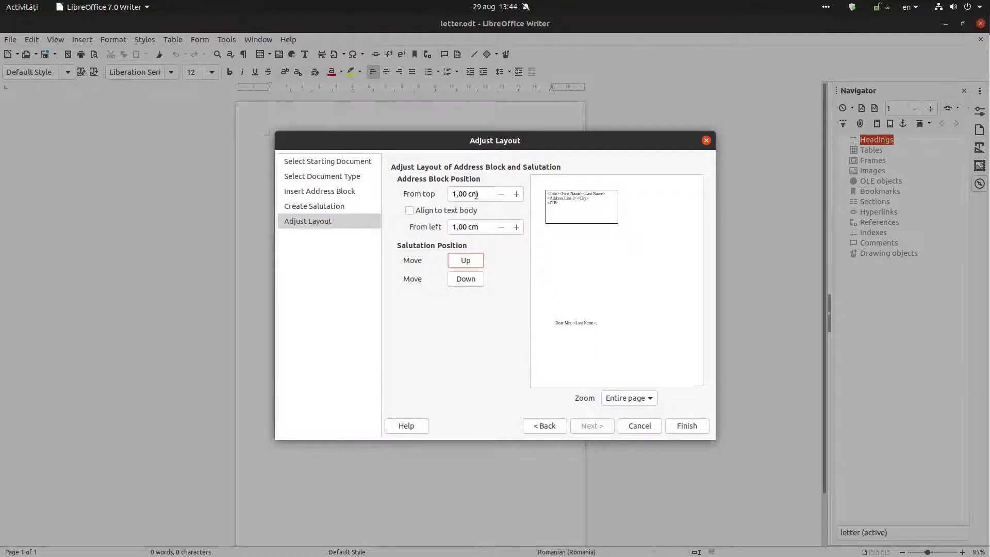
- Move the salutation up six times and finish the wizard to insert both blocks
left_click(465, 261)
left_click(465, 261)
left_click(466, 260)
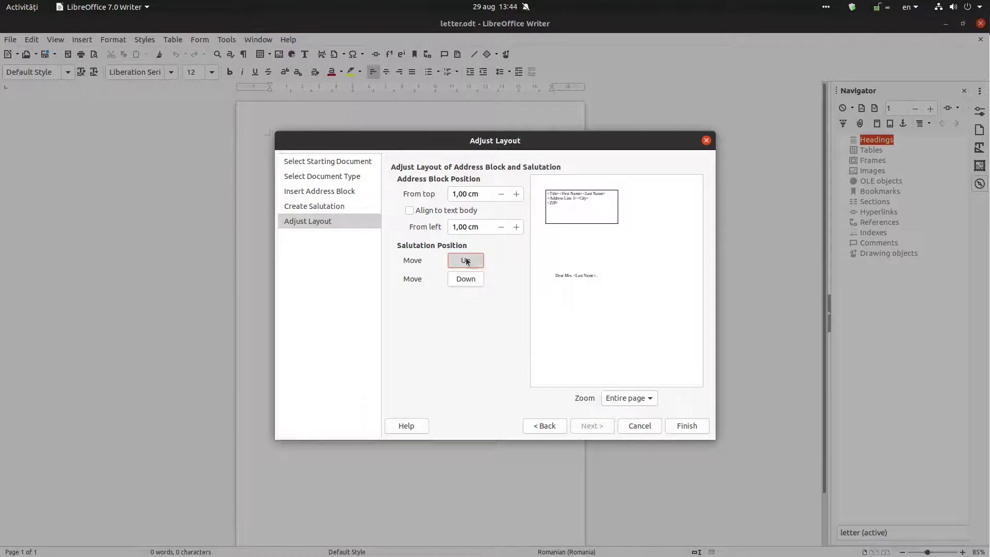
left_click(466, 261)
left_click(465, 261)
left_click(465, 260)
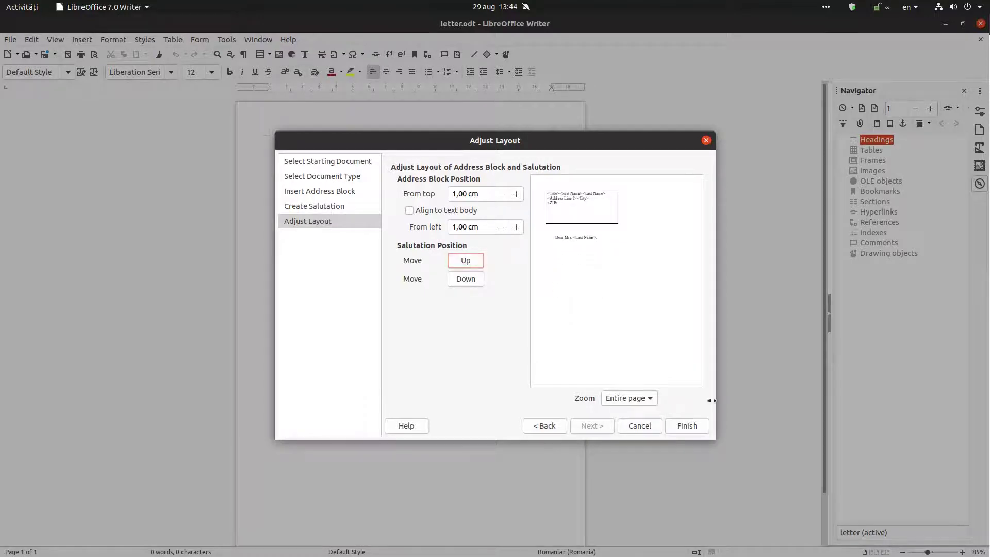
left_click(686, 426)
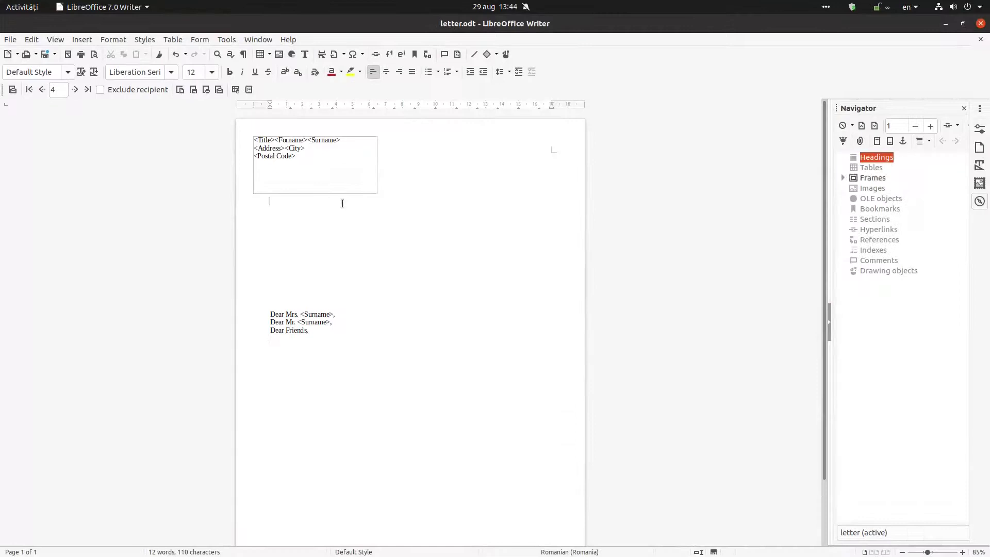
- Delete empty paragraphs above the salutations and start printing the letter as a form letter
key("Delete")
key("Delete")
key("Delete")
key("Delete")
key("Delete")
key("Delete")
key("Delete")
key("Delete")
key("Delete")
key("Delete")
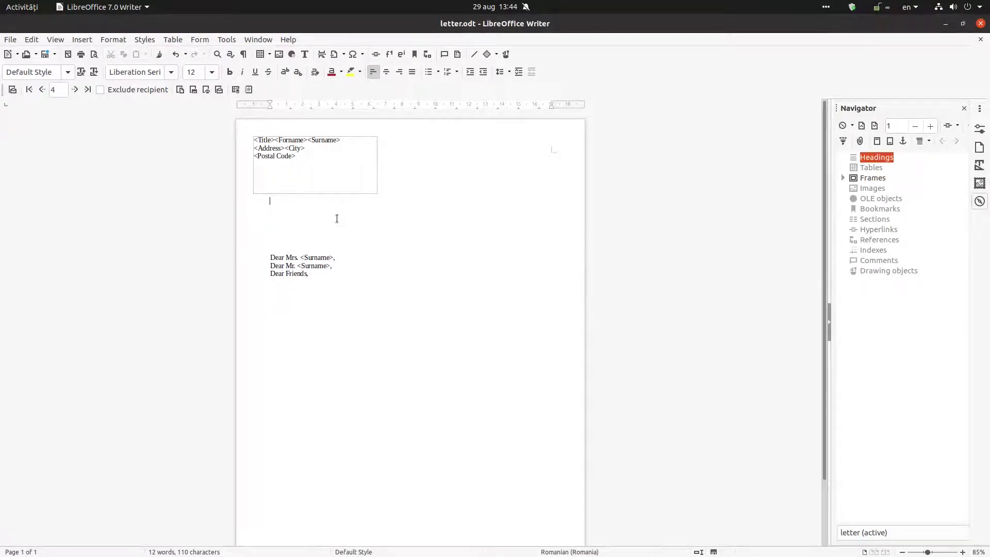
key("Delete")
key("Delete")
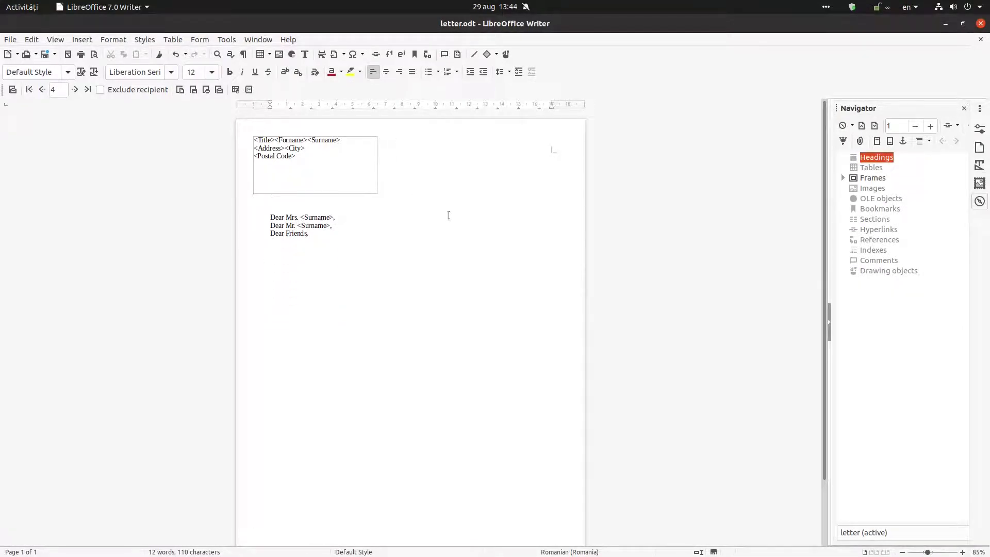
left_click(11, 40)
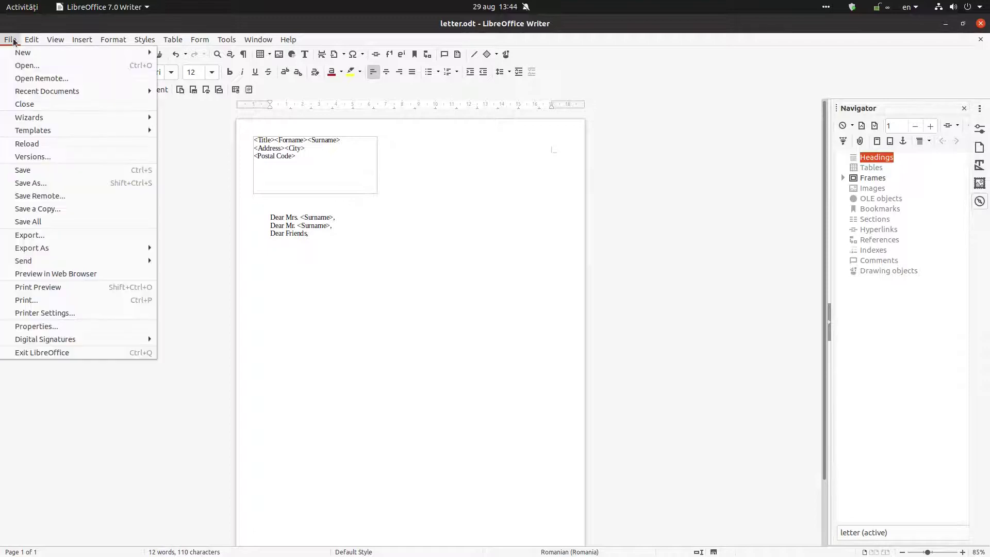
left_click(26, 300)
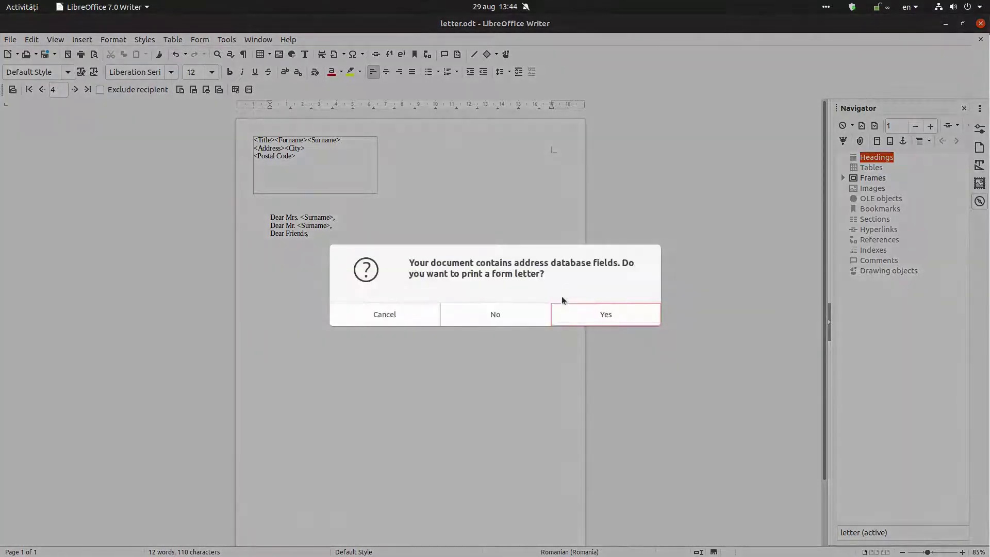
left_click(576, 315)
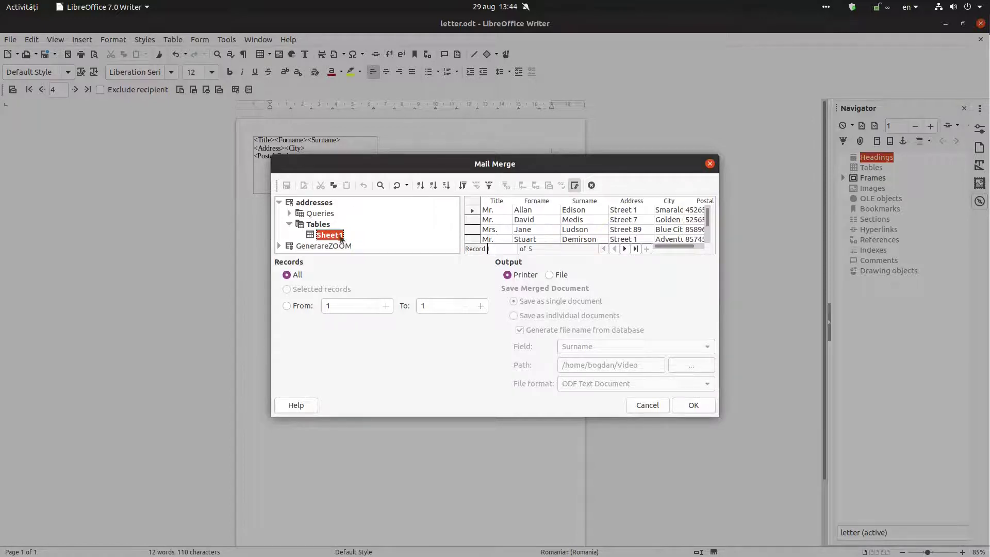
- Merge to files, saving individual documents named by the Forname field
left_click(557, 275)
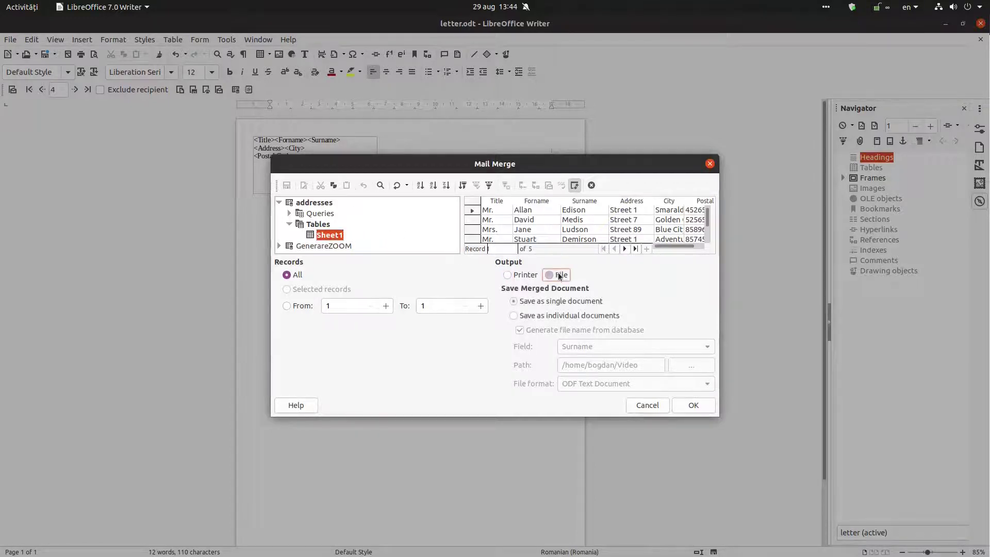
left_click(584, 315)
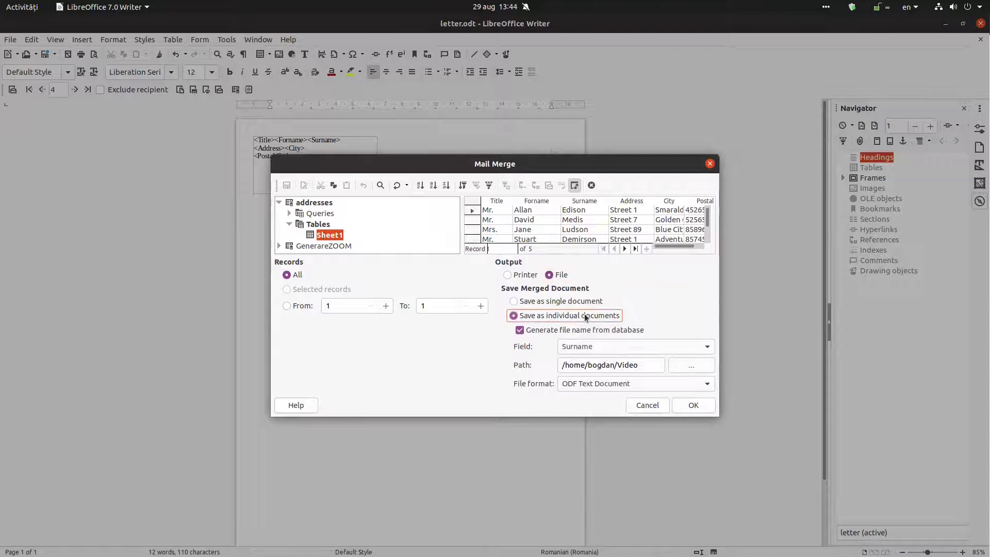
left_click(591, 347)
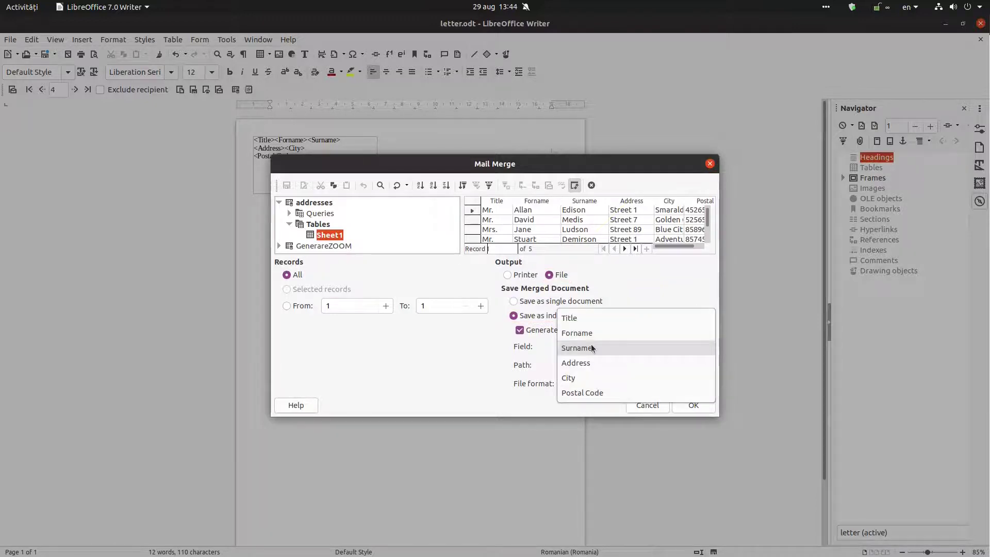
left_click(593, 335)
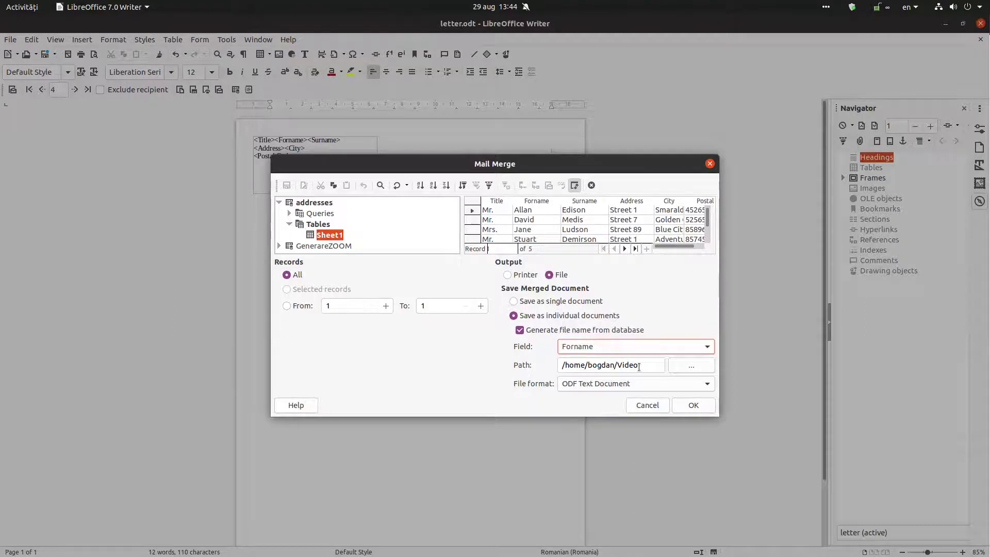
left_click(679, 404)
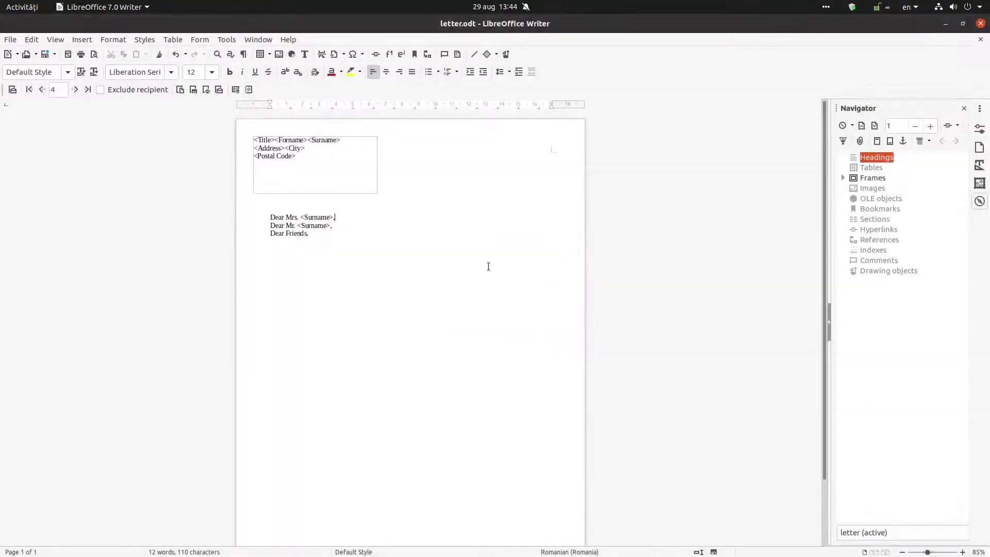
- Check the merged Allan.odt letter in the Video folder, then close it to return to letter.odt
left_click(15, 29)
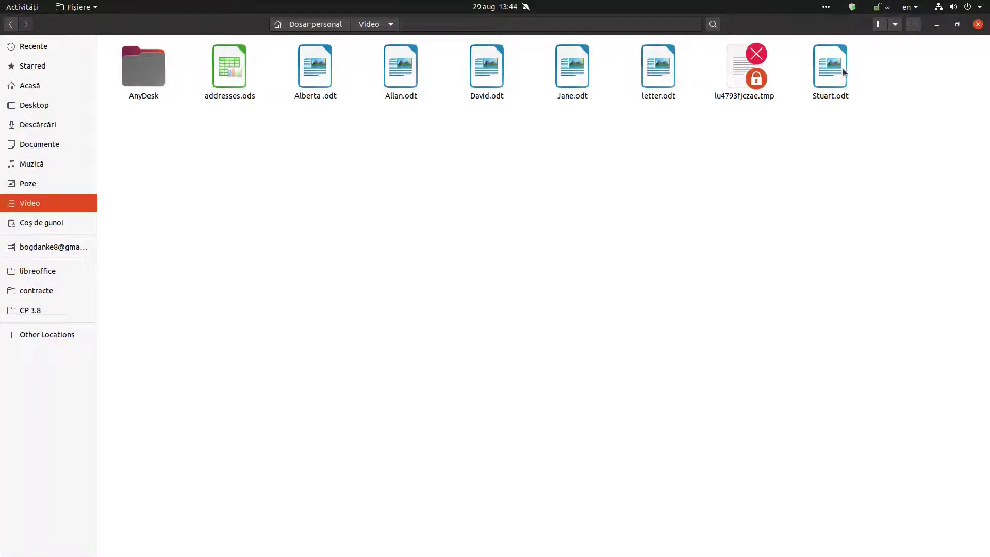
left_click(394, 68)
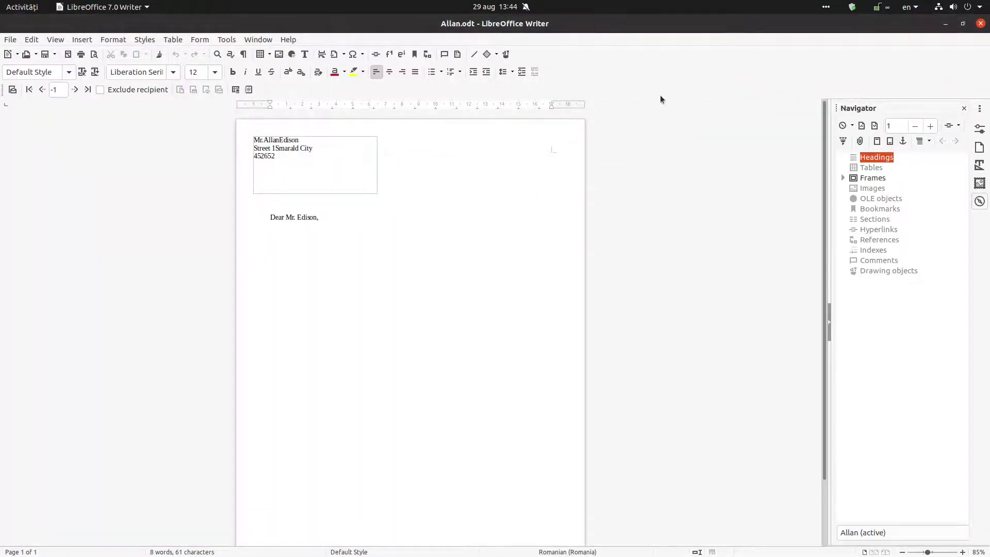
left_click(981, 24)
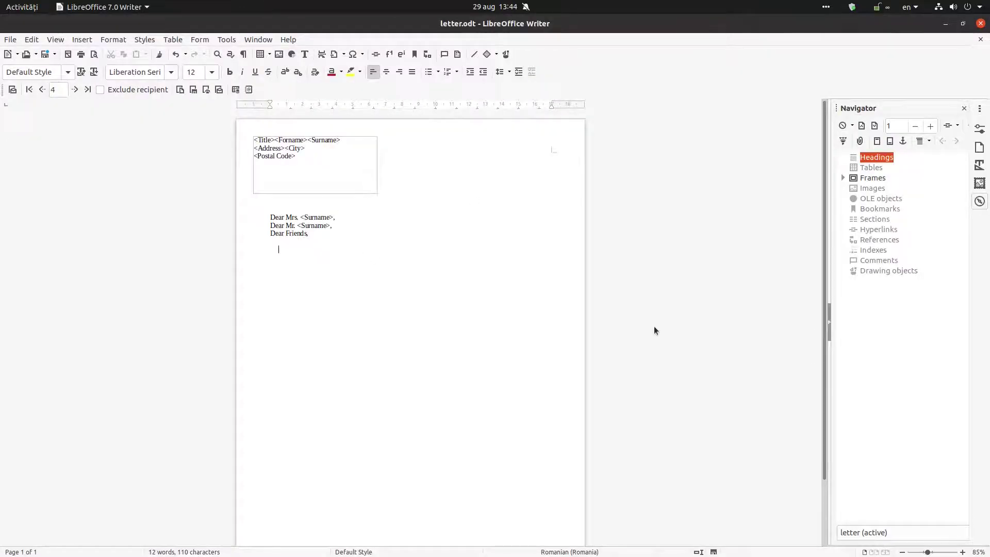
- Insert two AutoText dummy paragraphs with 'dt' and F3, indenting each first line
type("t")
key("F3")
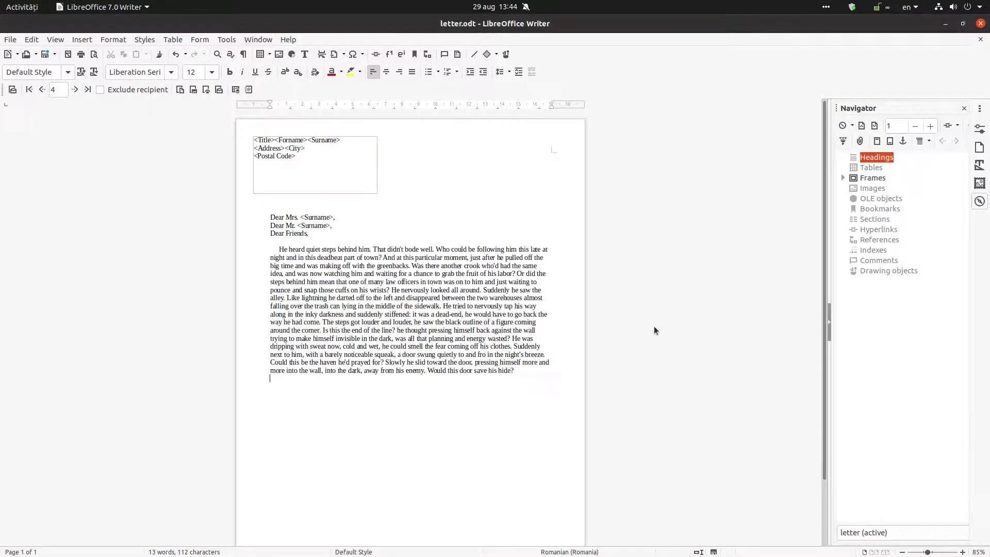
type("dt")
key("F3")
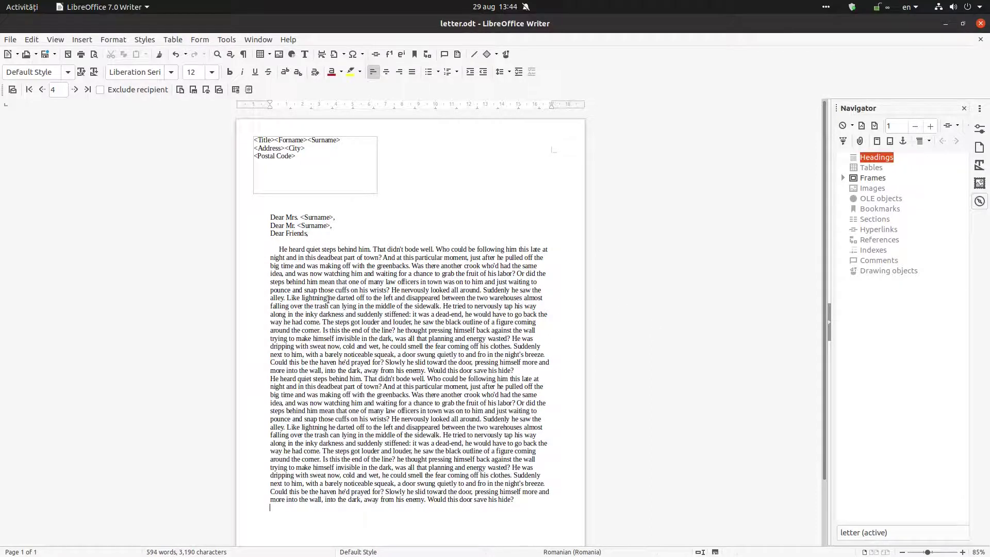
key("Tab")
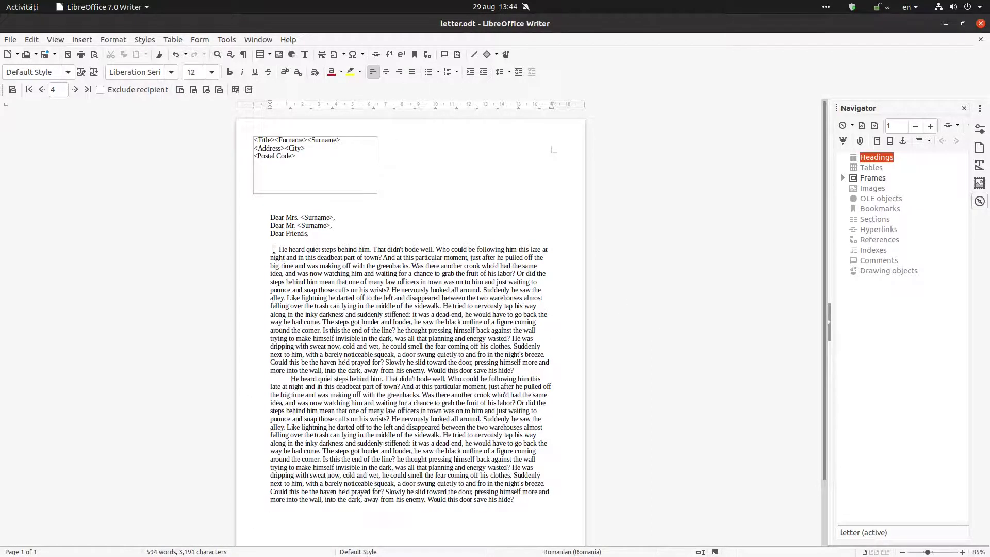
left_click(274, 249)
key("Tab")
key("Delete")
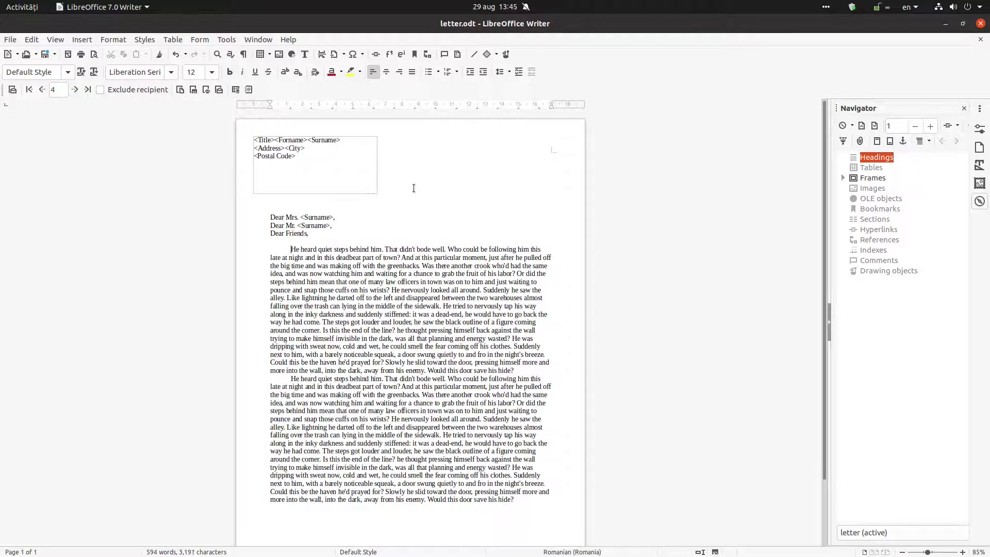
- Add the closing 'Sincerely yours,' followed by the signature name
scroll(503, 525, "down", 3)
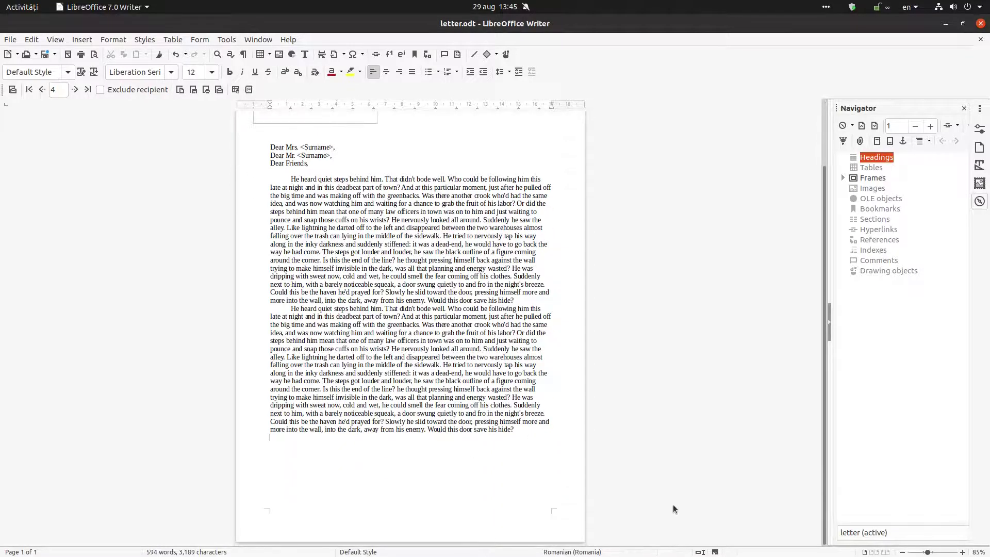
type("r")
type("hn")
- Justify both body paragraphs and enlarge the body text to 14 pt
left_click_drag(491, 220, 518, 349)
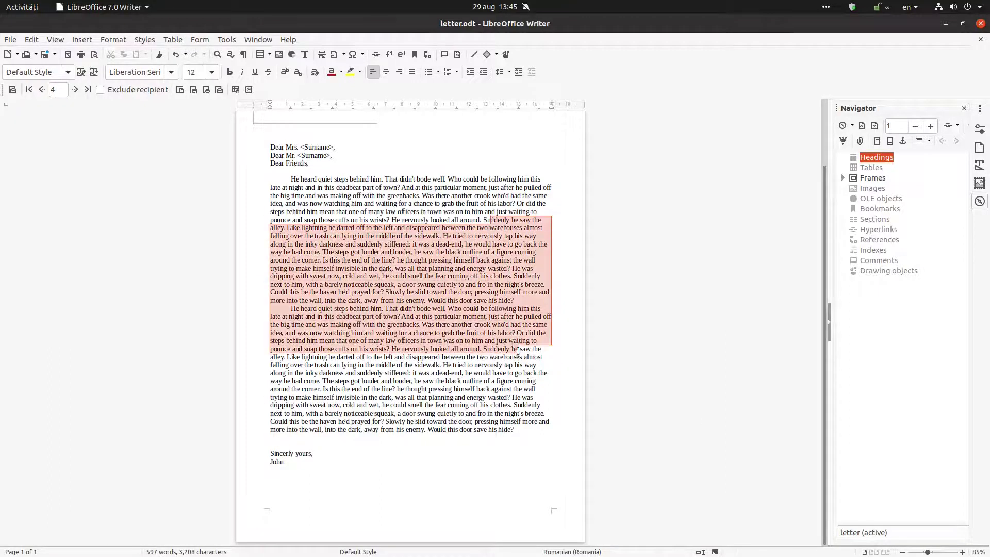
left_click(411, 72)
left_click_drag(274, 179, 514, 429)
left_click(211, 72)
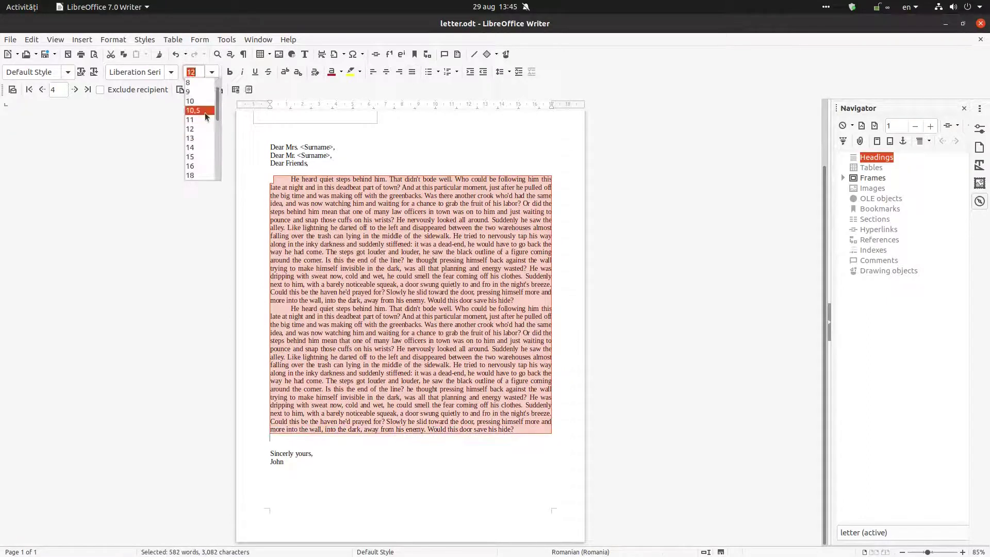
left_click(200, 151)
left_click(349, 233)
- Reduce the body text to 13 pt, then 12 pt, so the letter fits one page
scroll(361, 231, "up", 5)
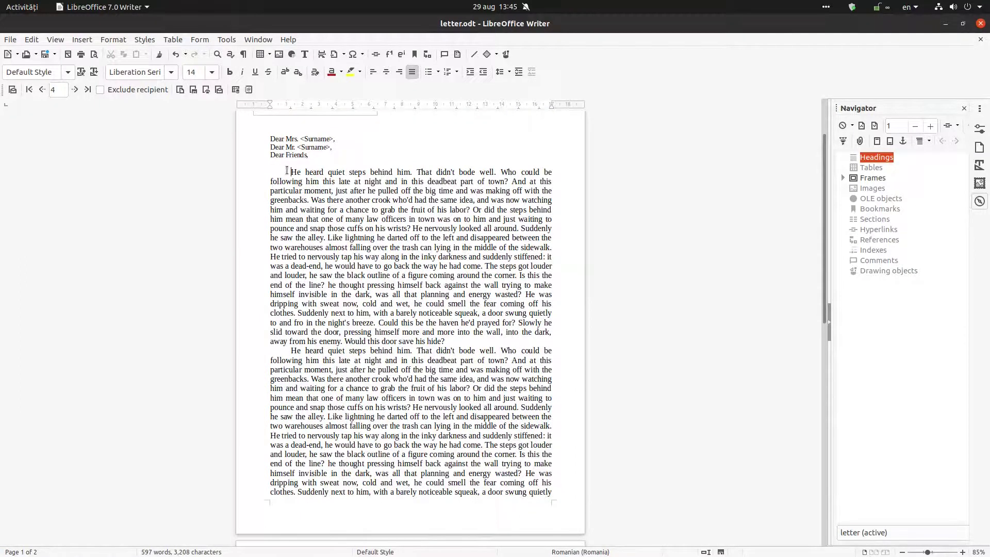
left_click_drag(289, 172, 461, 554)
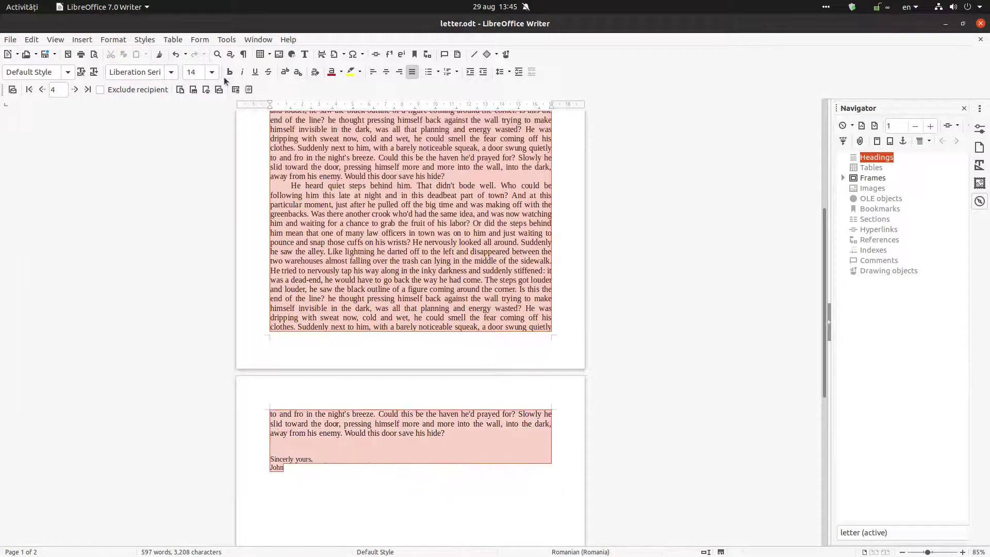
double_click(201, 75)
type("13")
key("Return")
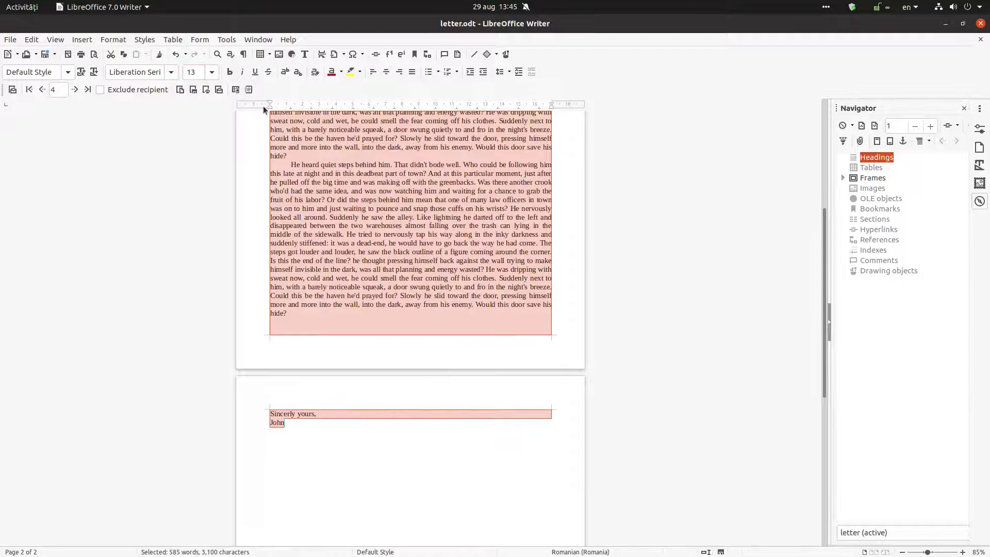
double_click(192, 73)
type("12")
key("Return")
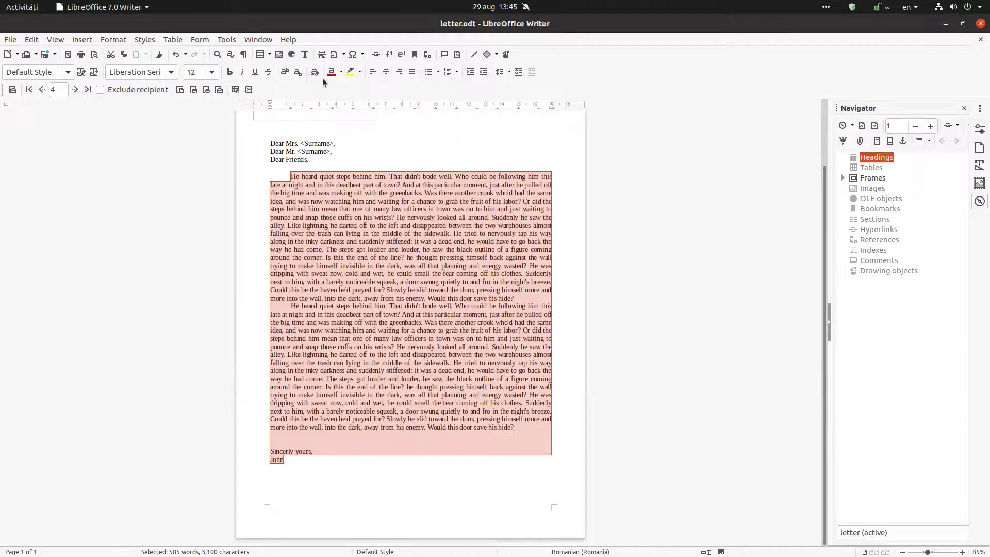
left_click(296, 247)
- Set the body's line spacing to At least 0,55 cm
mouse_move(324, 457)
left_mouse_down()
mouse_move(271, 267)
mouse_move(290, 178)
mouse_move(304, 420)
mouse_move(323, 456)
left_mouse_up()
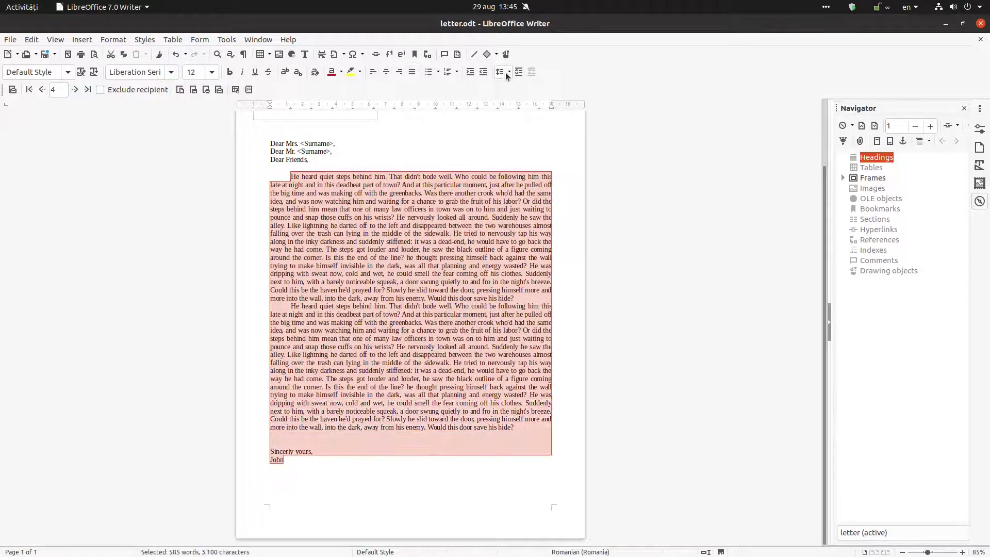
left_click(507, 72)
left_click(549, 190)
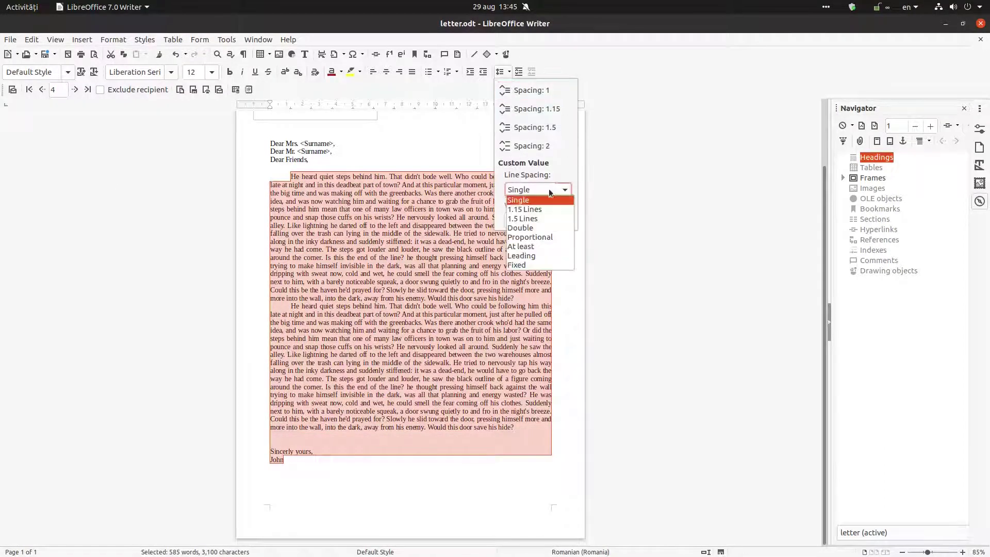
left_click(536, 246)
left_click(565, 221)
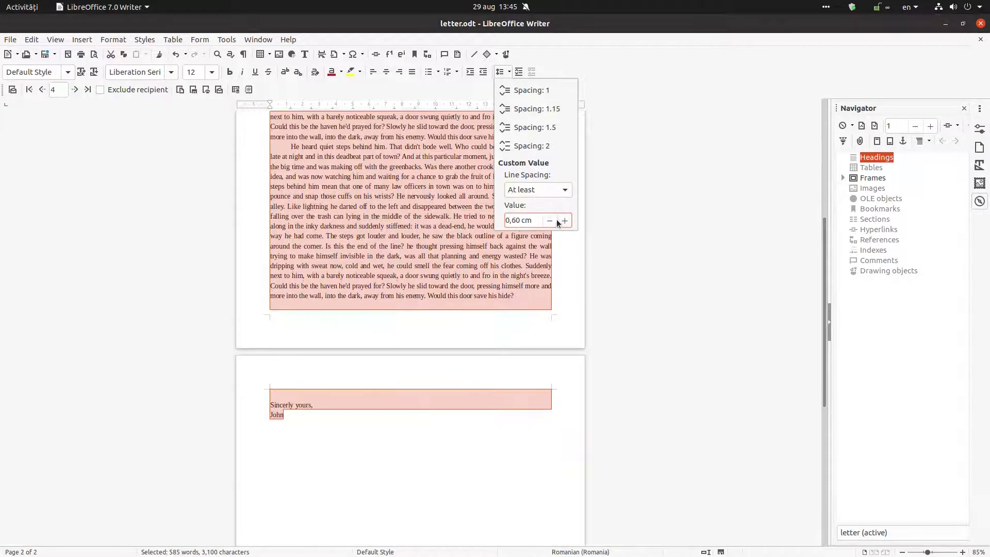
left_click(549, 221)
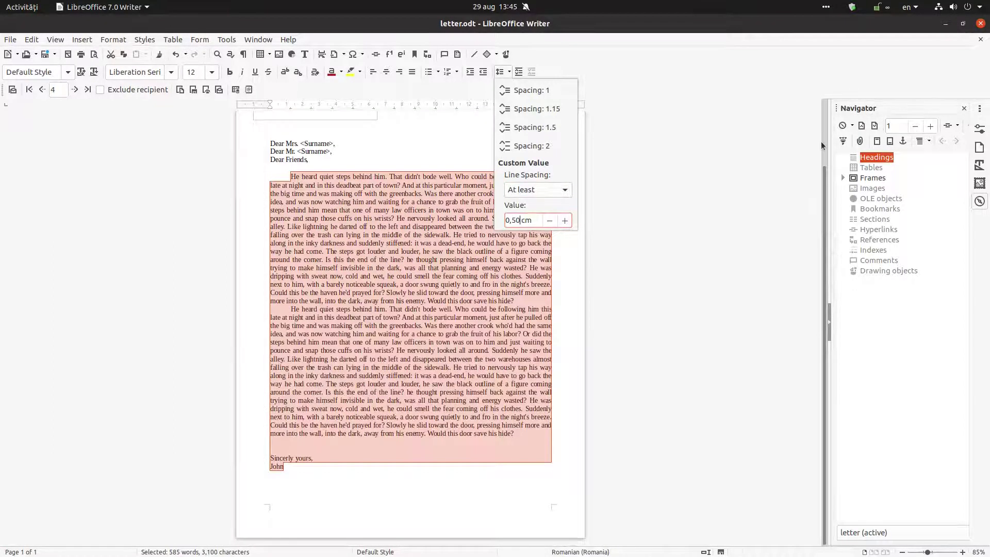
key("BackSpace")
type("5")
left_click(492, 310)
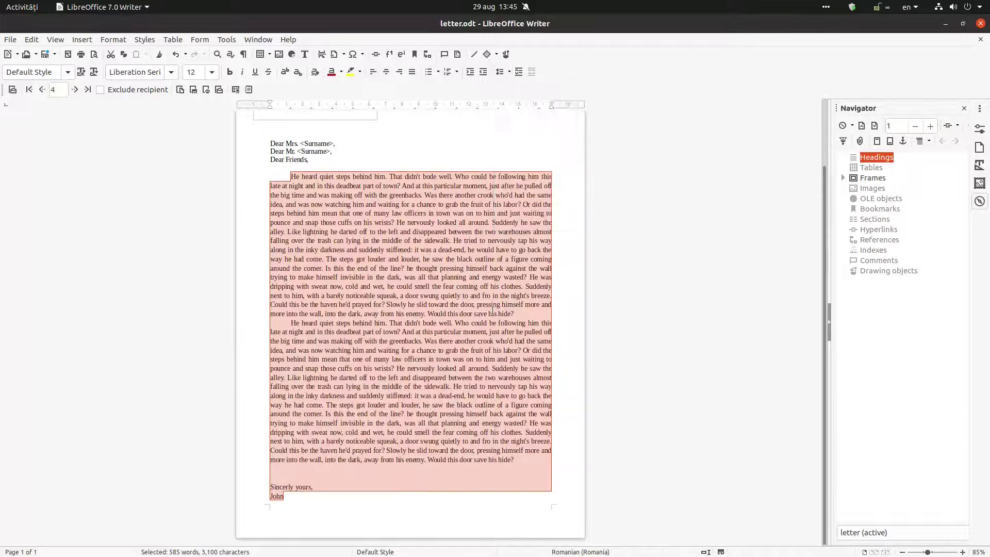
left_click(363, 241)
- Print the letter as a form letter, with output to files saved as individual documents
scroll(422, 223, "up", 3)
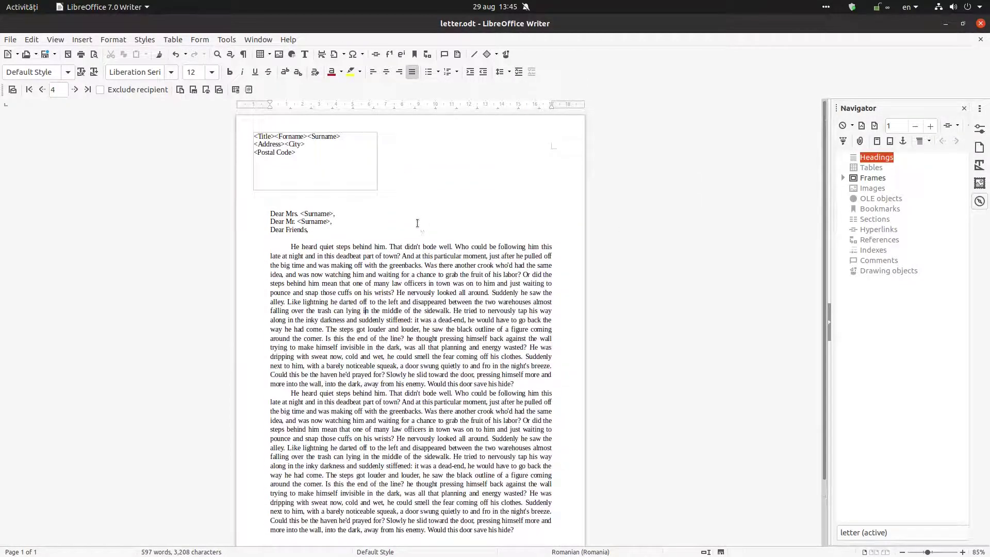
scroll(417, 223, "down", 3)
scroll(417, 224, "up", 3)
left_click(332, 163)
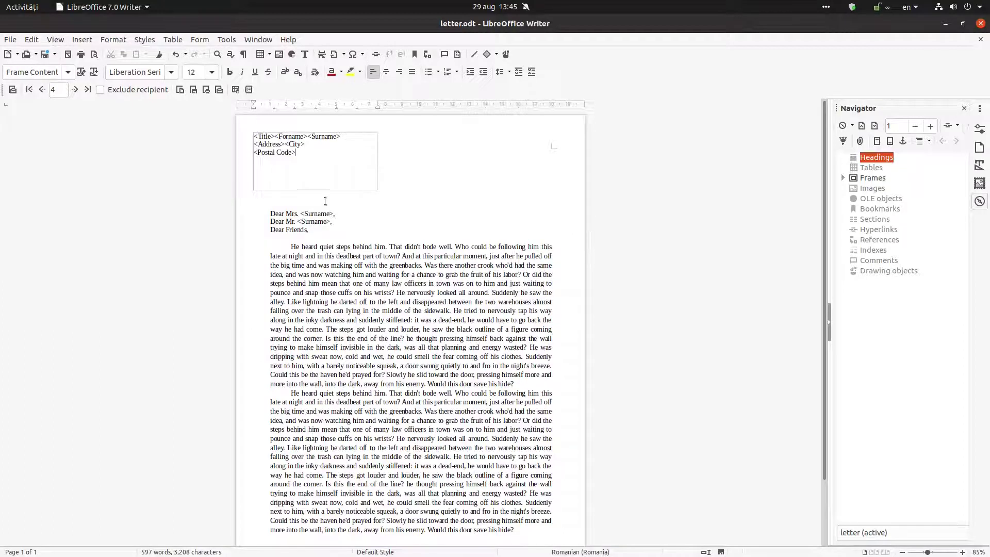
scroll(364, 216, "down", 3)
scroll(363, 217, "up", 3)
left_click(10, 39)
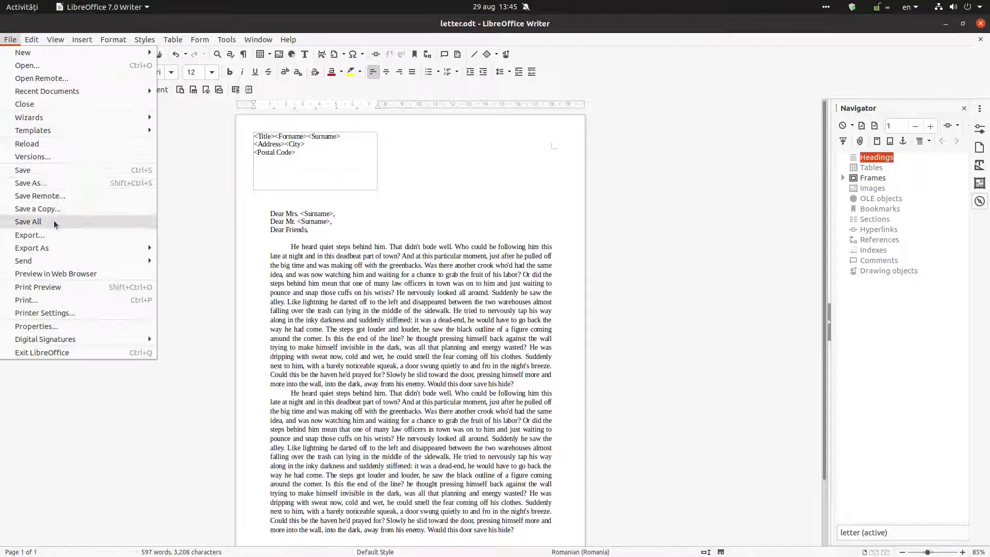
left_click(41, 299)
left_click(586, 314)
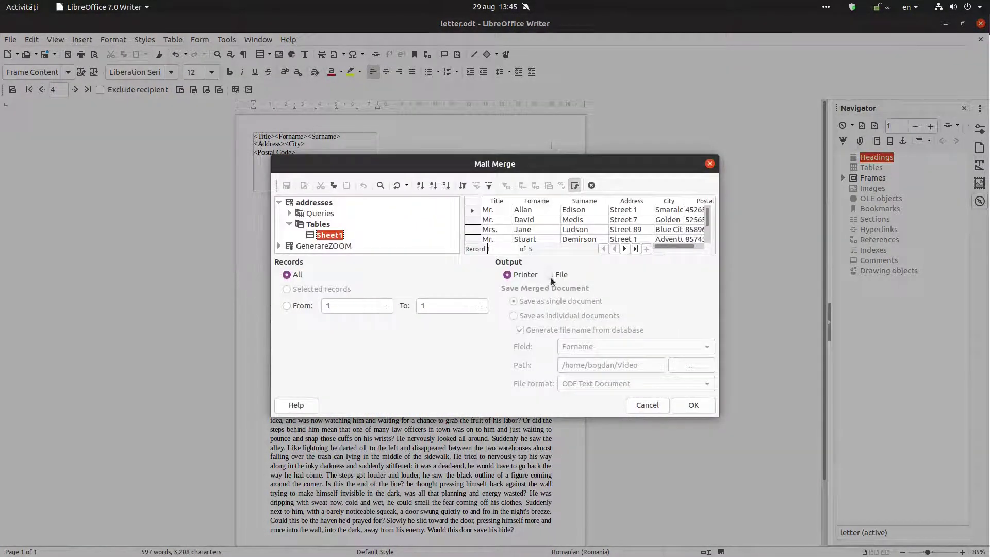
left_click(549, 274)
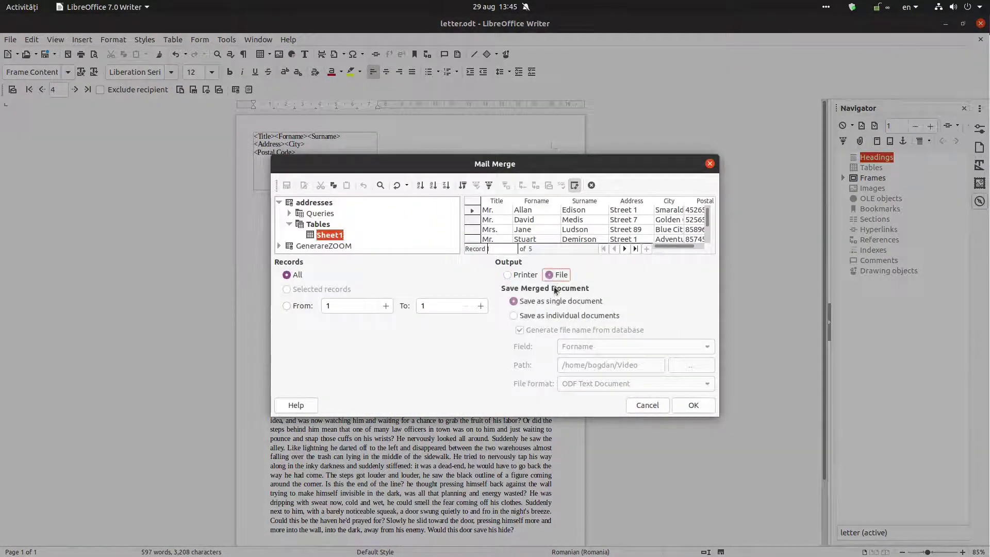
left_click(580, 315)
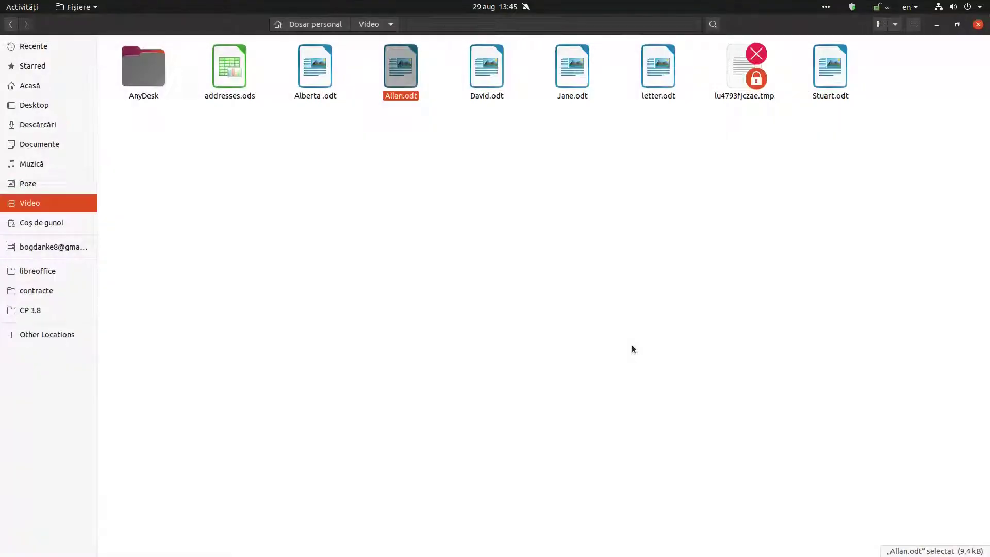
- Delete the five old merged letters, from Alberta to Stuart, leaving letter.odt
left_click(468, 204)
key("shift+Right")
key("shift+Right")
key("shift+Right")
key("shift+Right")
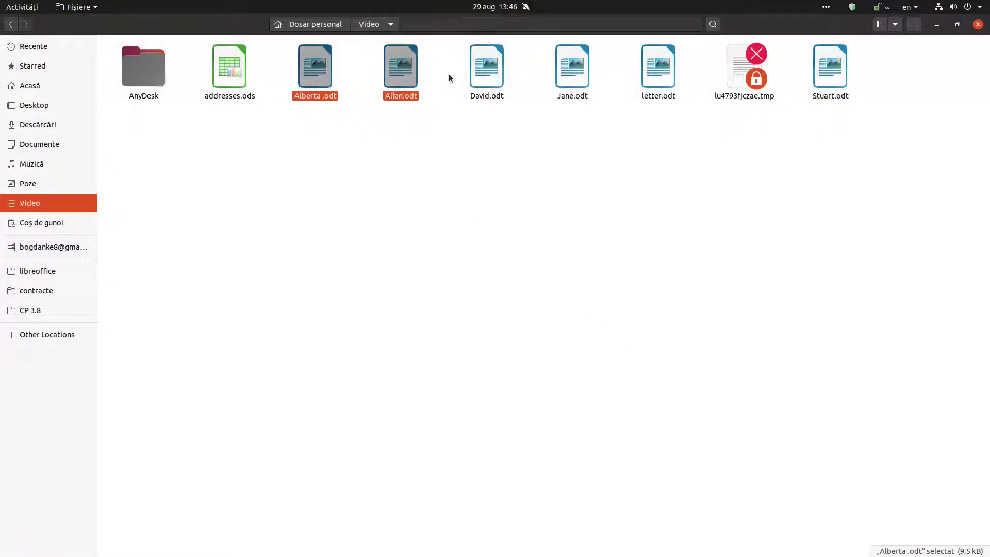
left_click(658, 70, "ctrl")
left_click(823, 72, "ctrl")
key("Delete")
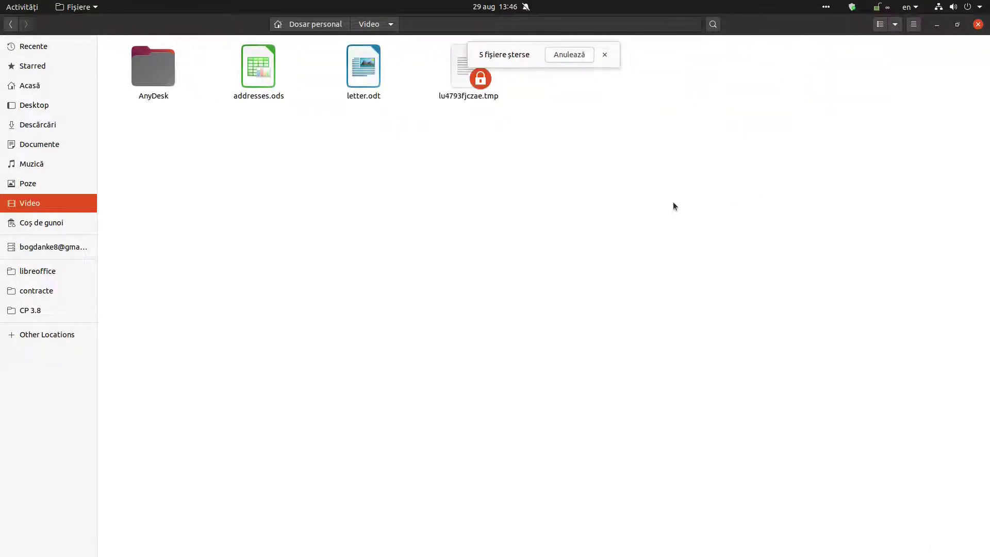
- Run the merge into individual letter files and dismiss the files-deleted notice
key("alt+Tab")
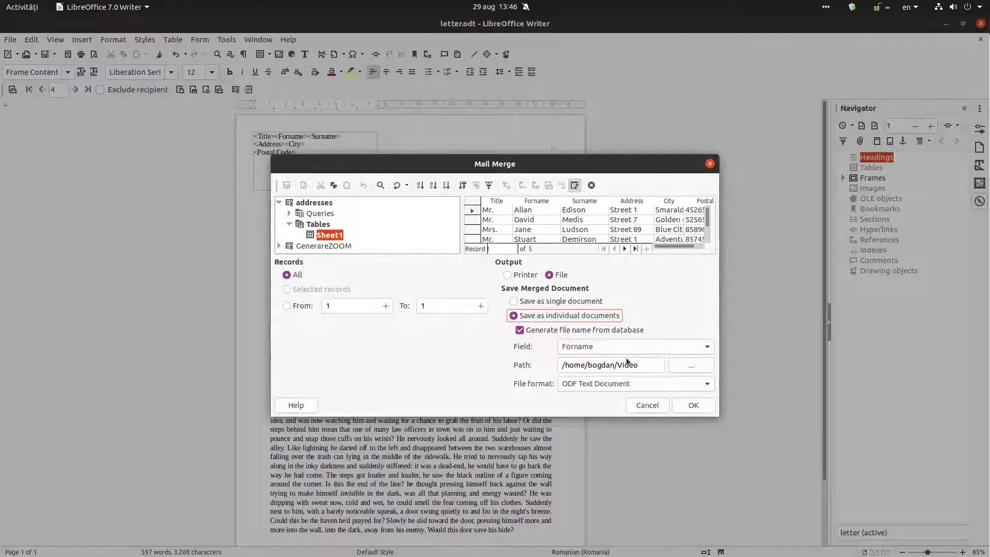
left_click(684, 402)
key("alt+Tab")
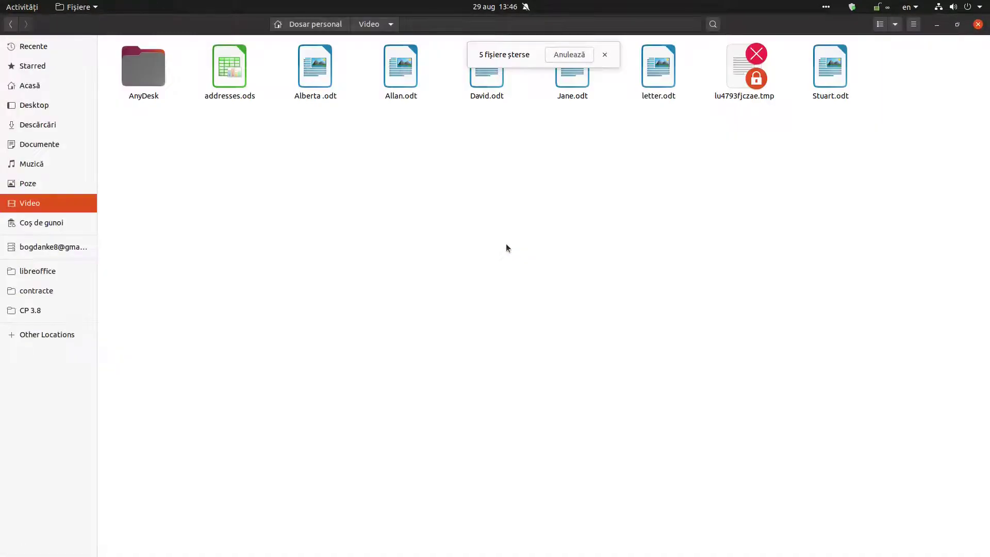
left_click(605, 54)
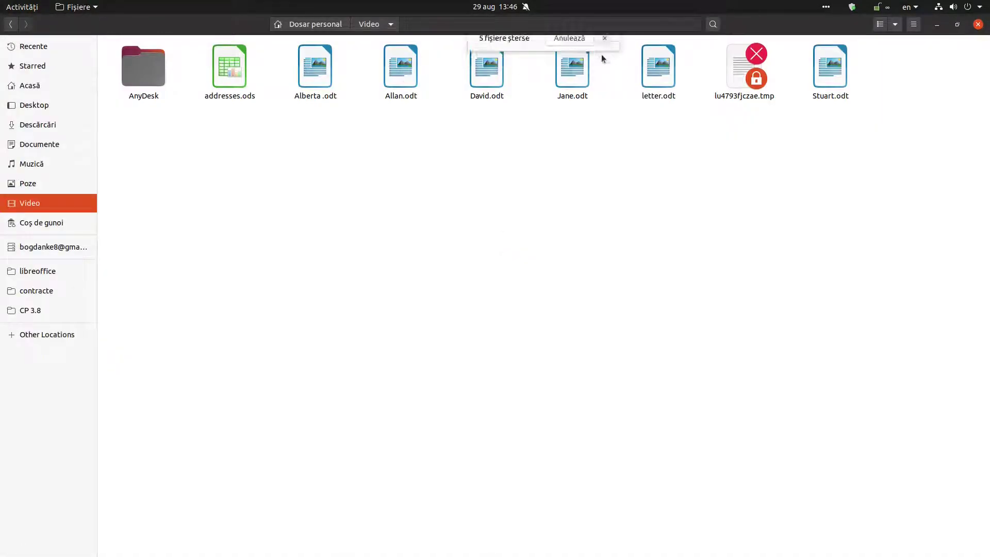
- Open Allan.odt to inspect its run-together address block, then close it
left_click(399, 85)
double_click(399, 85)
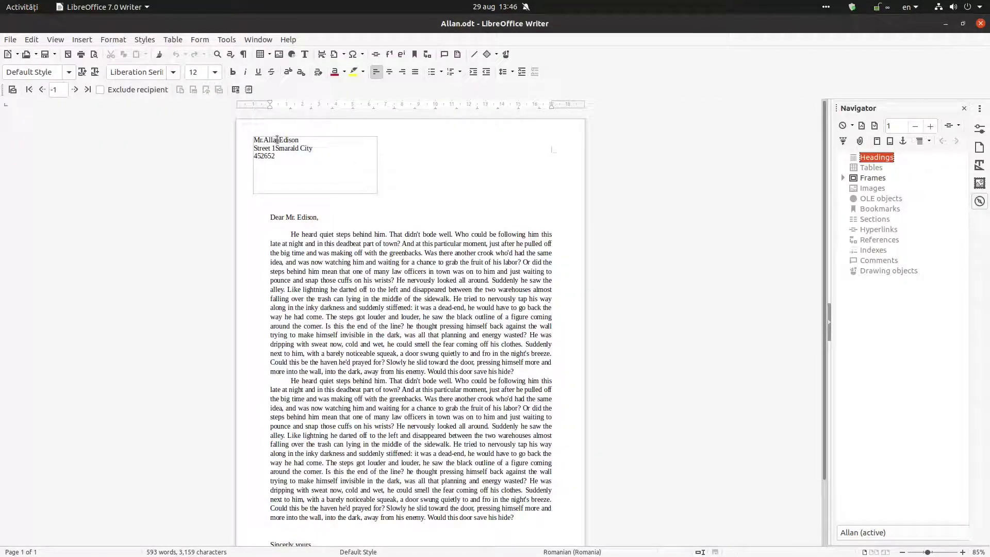
left_click(980, 23)
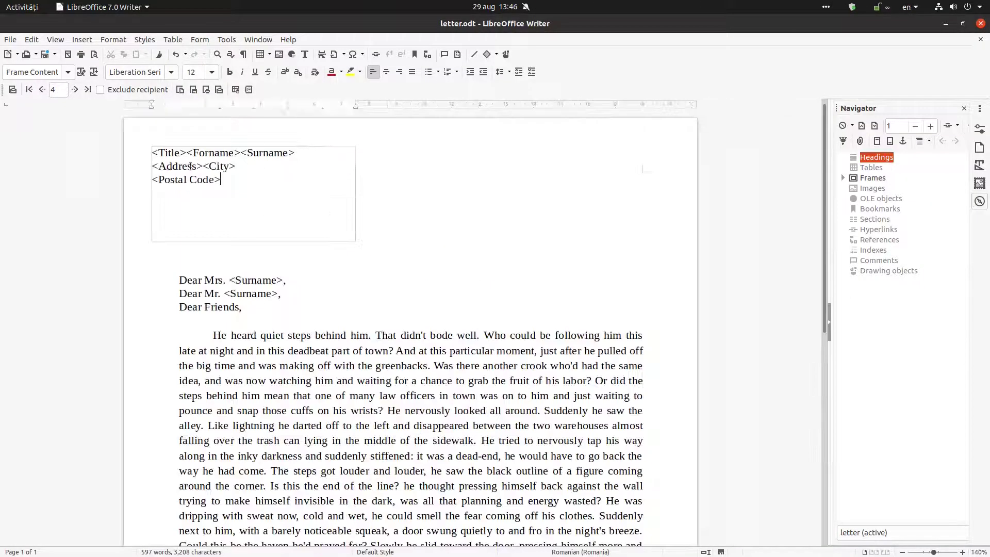
- Insert spaces after the <Title>, <Forname> and <Address> fields in the address frame
left_click(176, 167)
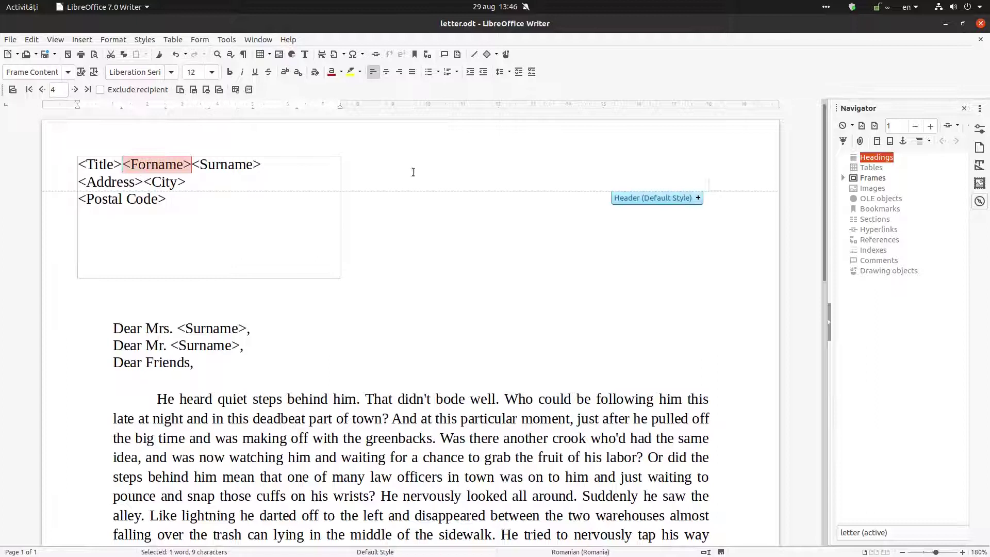
key("Right")
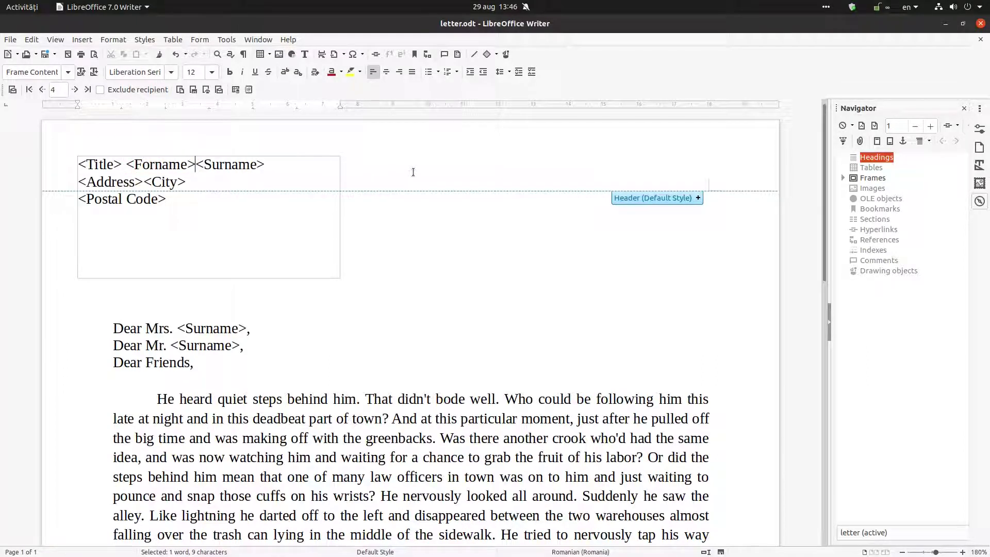
key("Down")
key("Left")
key("Left")
key("Left")
key("Left")
key("Left")
key("Left")
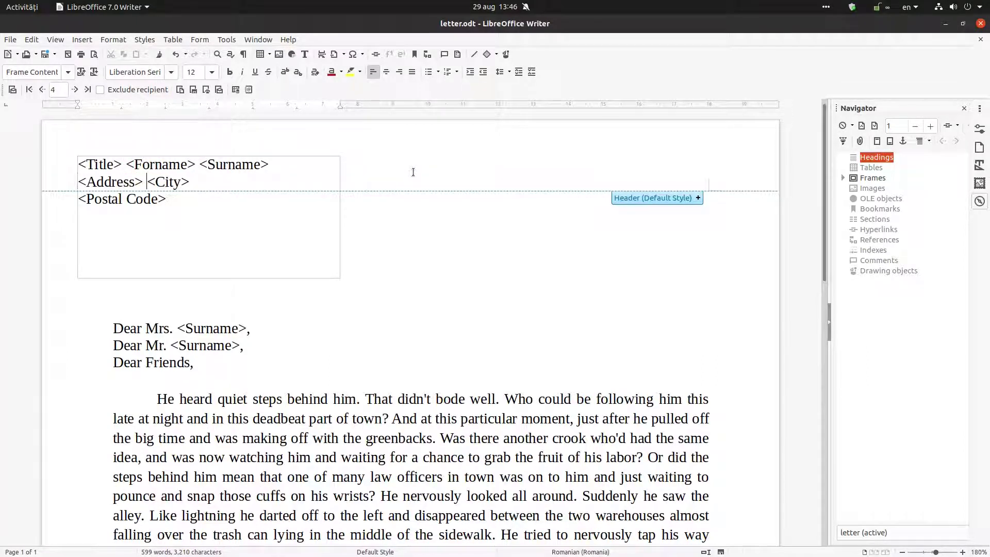
left_click(291, 313)
scroll(291, 313, "down", 11)
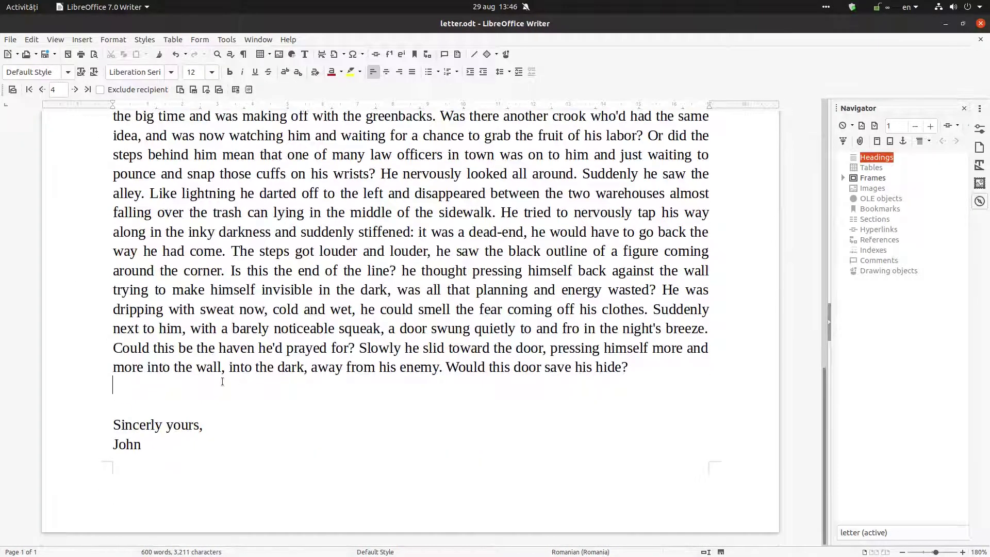
scroll(223, 382, "up", 10)
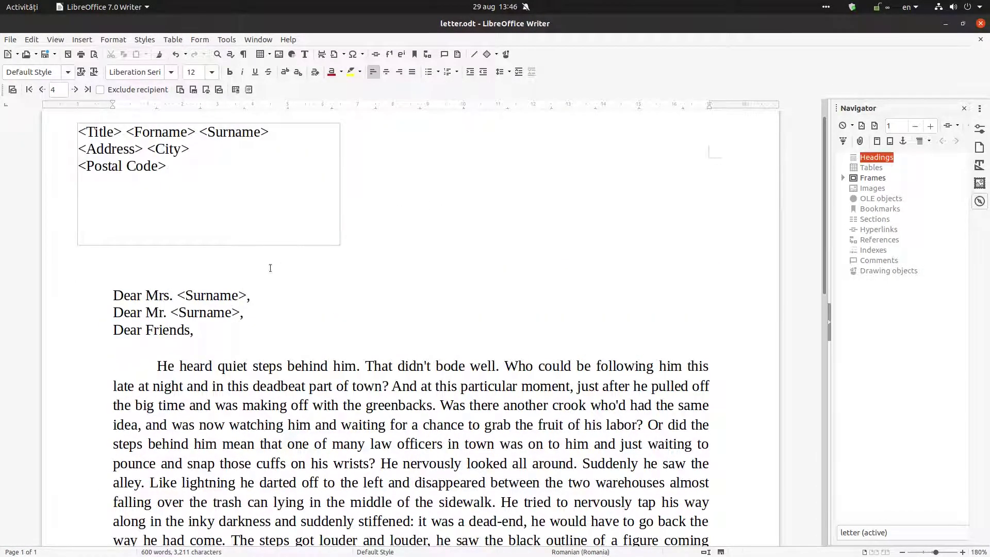
left_click(286, 308)
- Delete the Alberta, Allan, David, Jane and Stuart letter files in the file manager
left_click(10, 40)
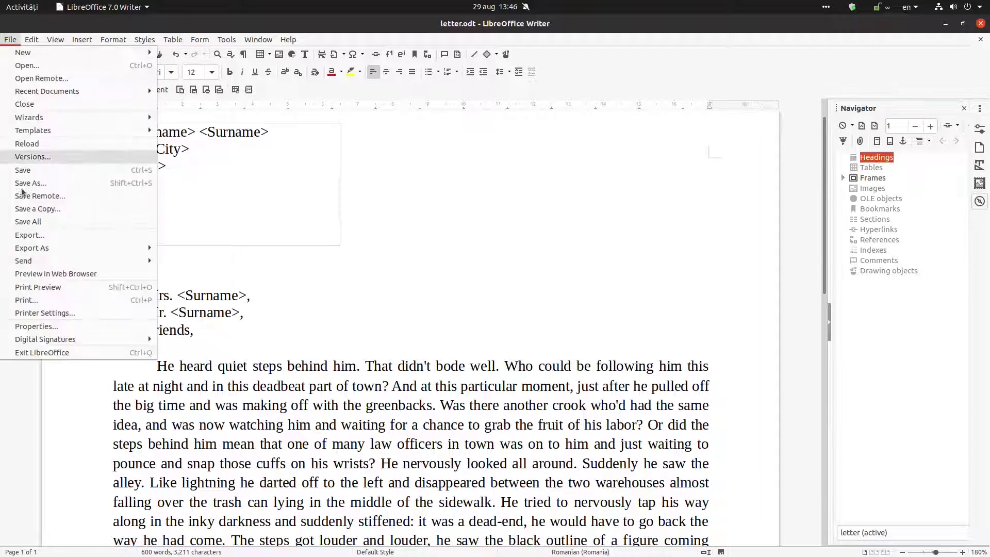
left_click(309, 276)
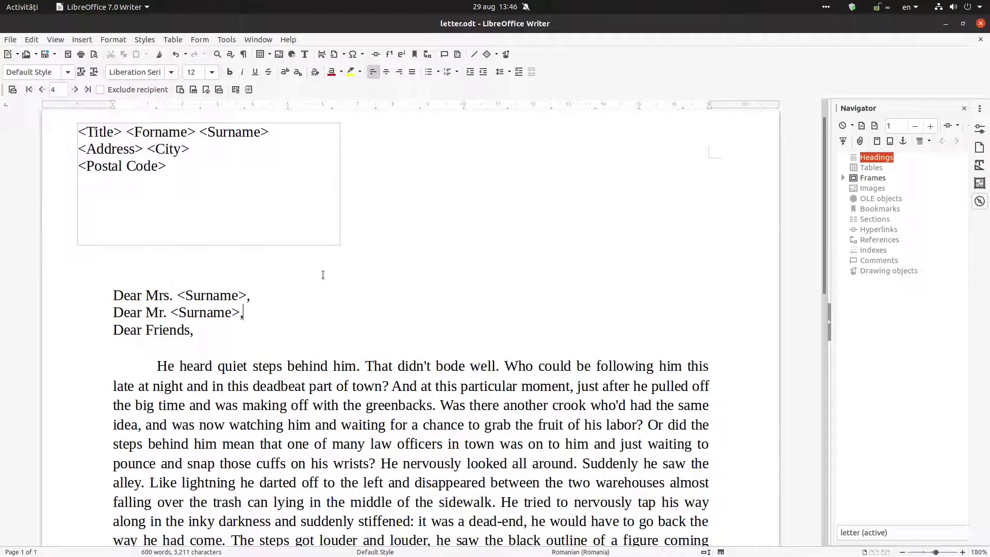
key("alt+Tab")
left_click(318, 78)
left_click(401, 70, "ctrl")
left_click(474, 78, "ctrl")
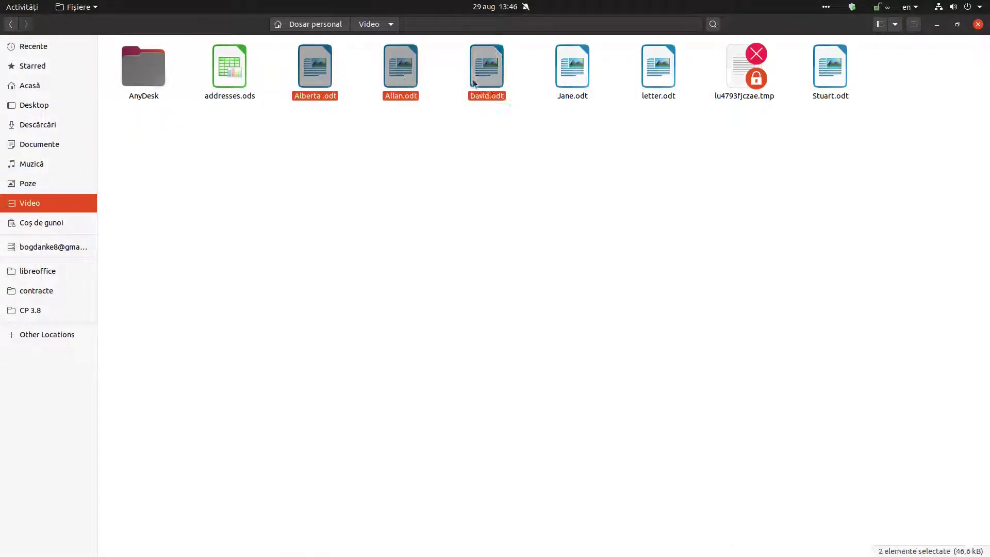
left_click(572, 70, "ctrl")
left_click(830, 67, "ctrl")
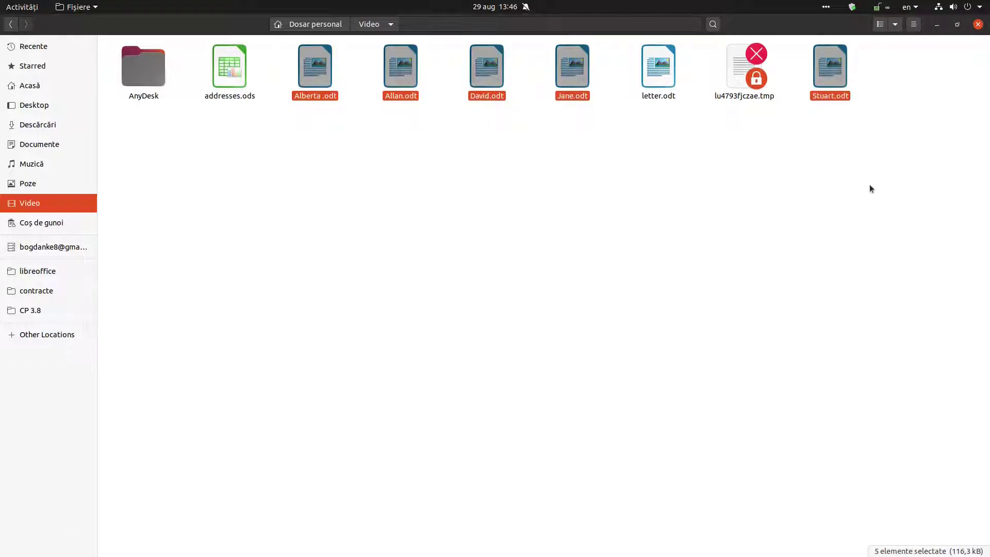
key("Delete")
- Print the template as a form letter, merging to files saved as individual documents
key("alt+Tab")
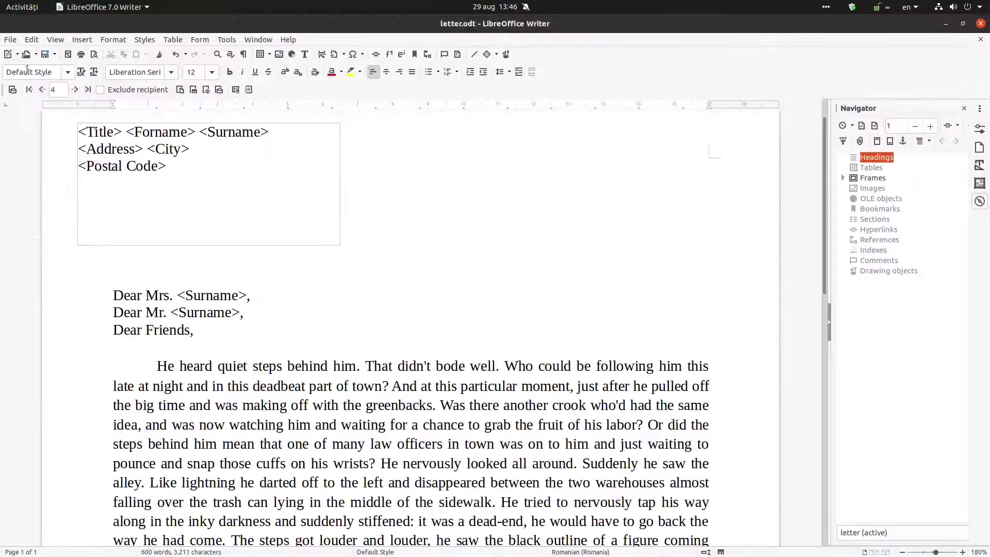
left_click(10, 39)
left_click(21, 298)
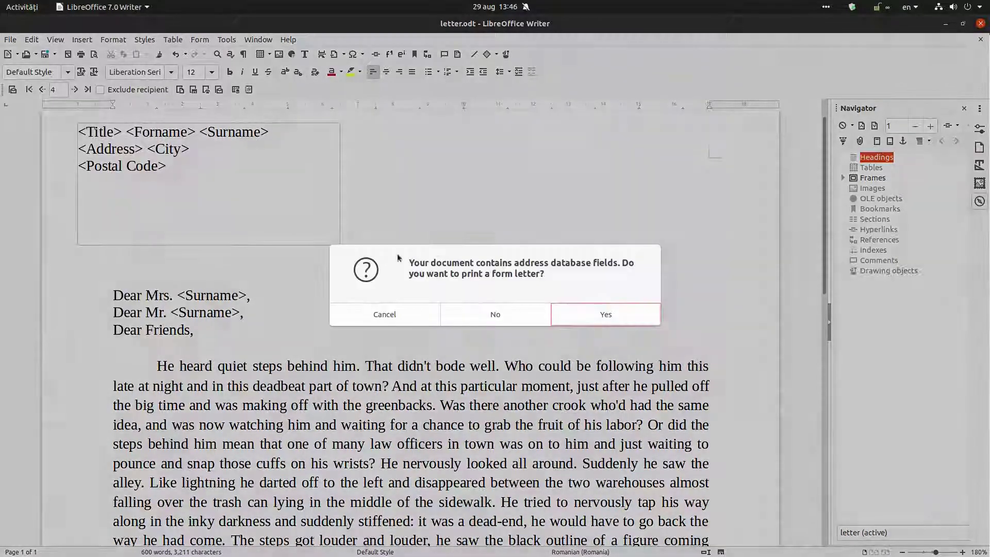
left_click(582, 313)
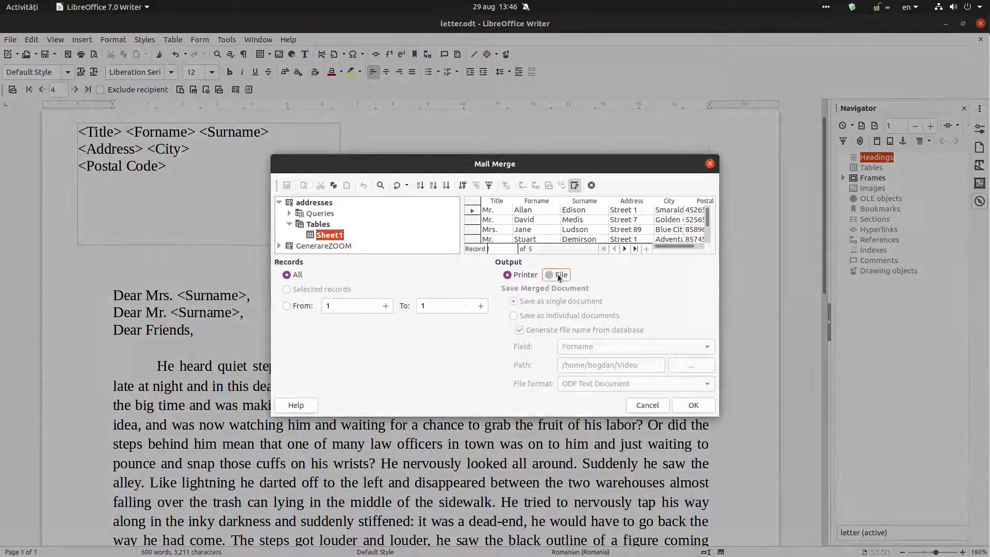
left_click(560, 276)
left_click(564, 315)
left_click(686, 405)
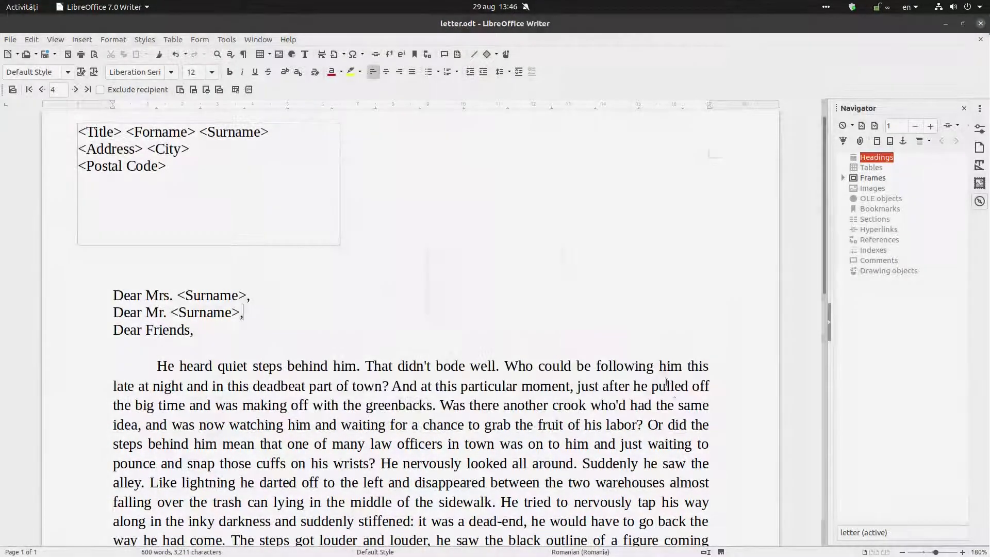
- Open the regenerated Allan.odt, verify 'Mr. Allan Edison' and 'Street 1 Smarald City', then close it
key("alt+Tab")
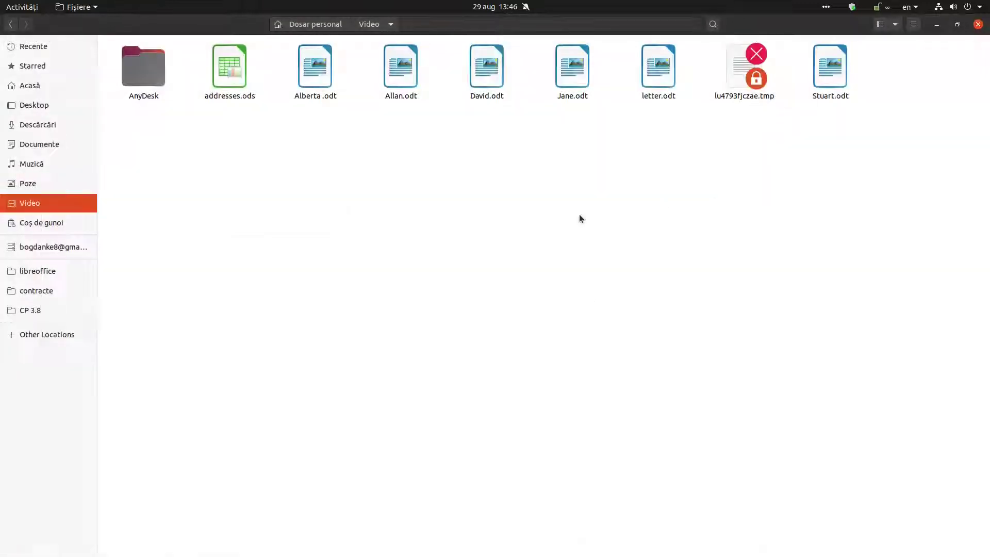
double_click(401, 67)
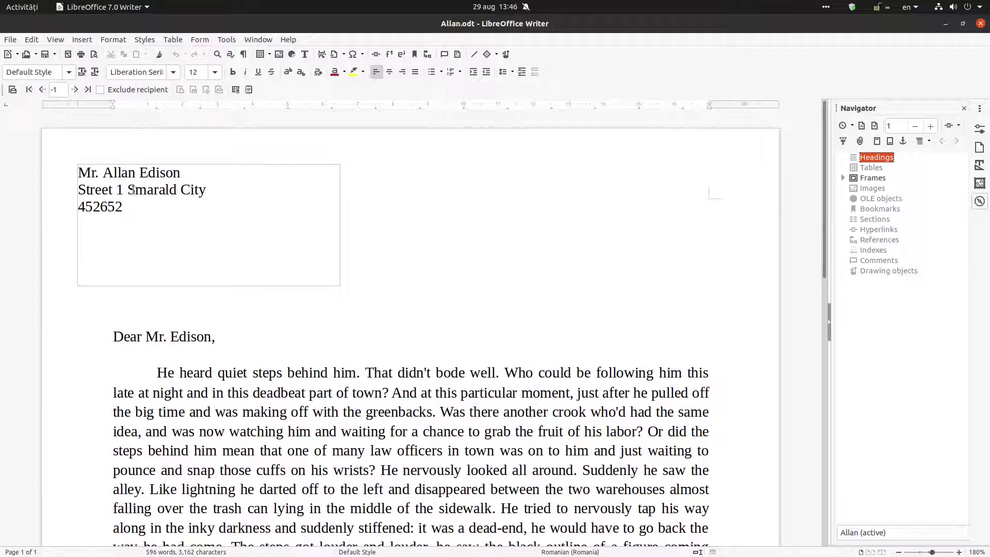
scroll(187, 232, "down", 3)
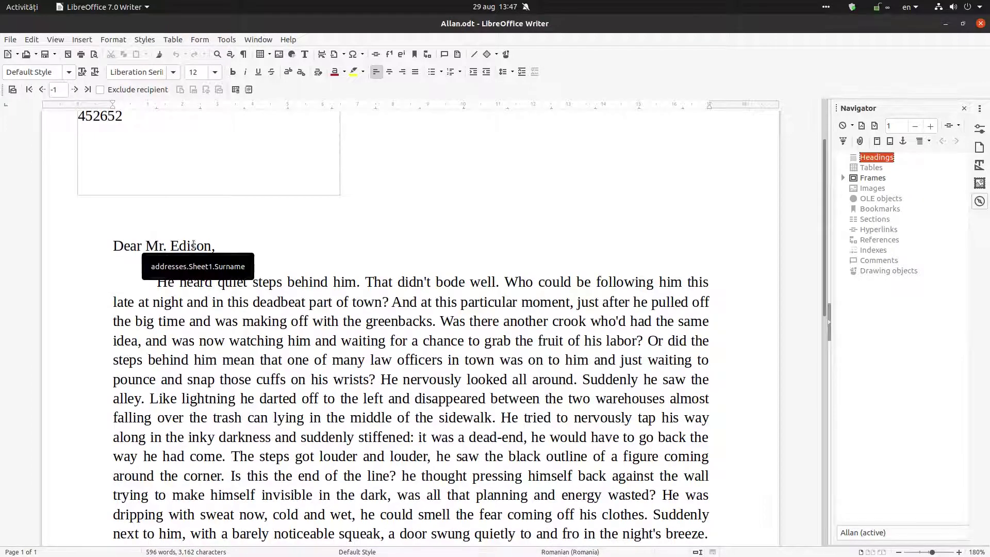
scroll(326, 251, "down", 8)
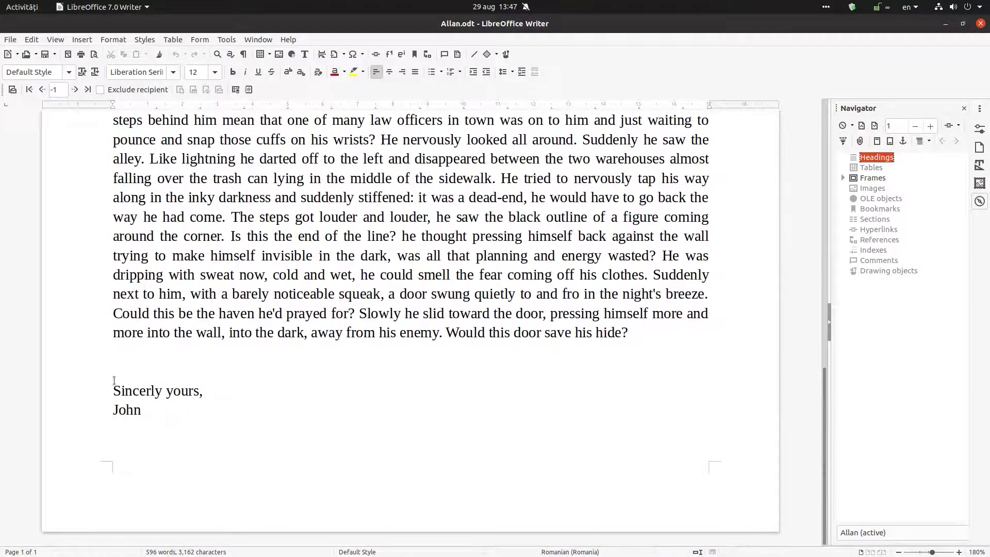
scroll(459, 279, "down", 8)
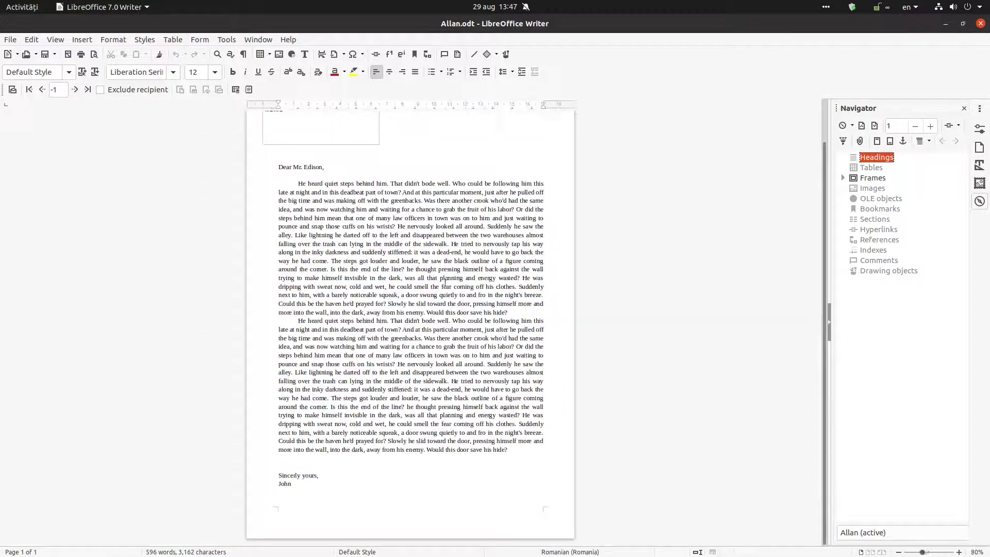
scroll(406, 284, "up", 3)
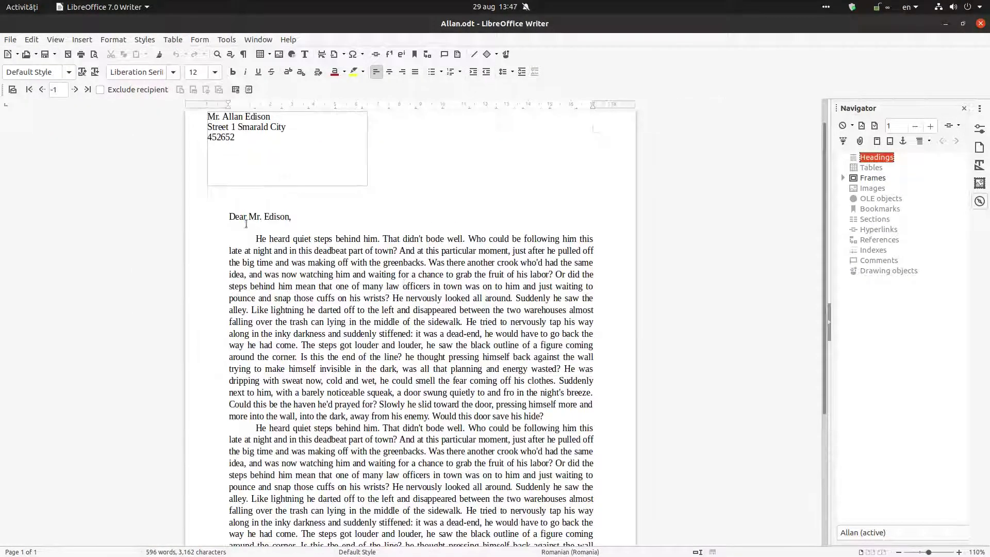
left_click(981, 23)
- Open Jane.odt, hide the Navigator, and show the About LibreOffice version 6.4.5.2 dialog
double_click(572, 66)
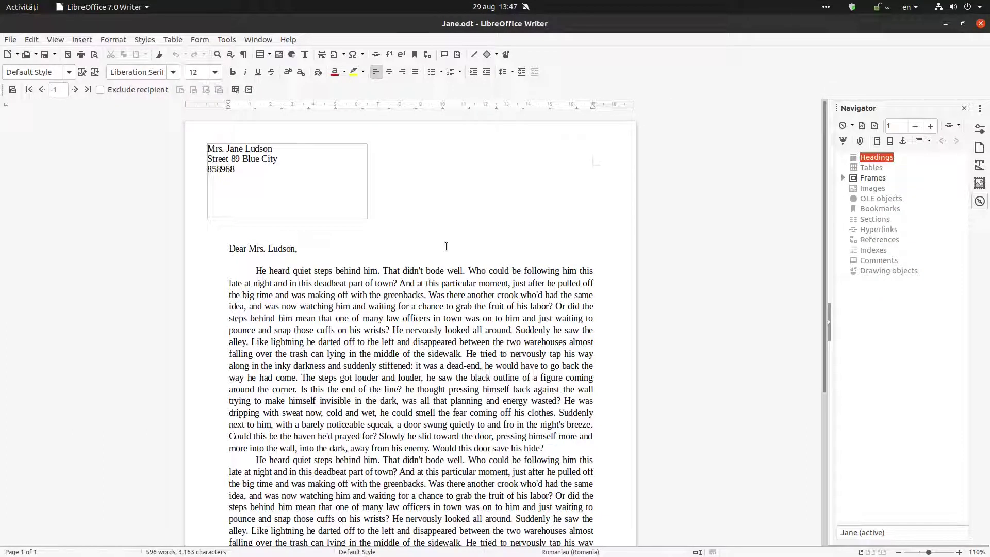
left_click(965, 107)
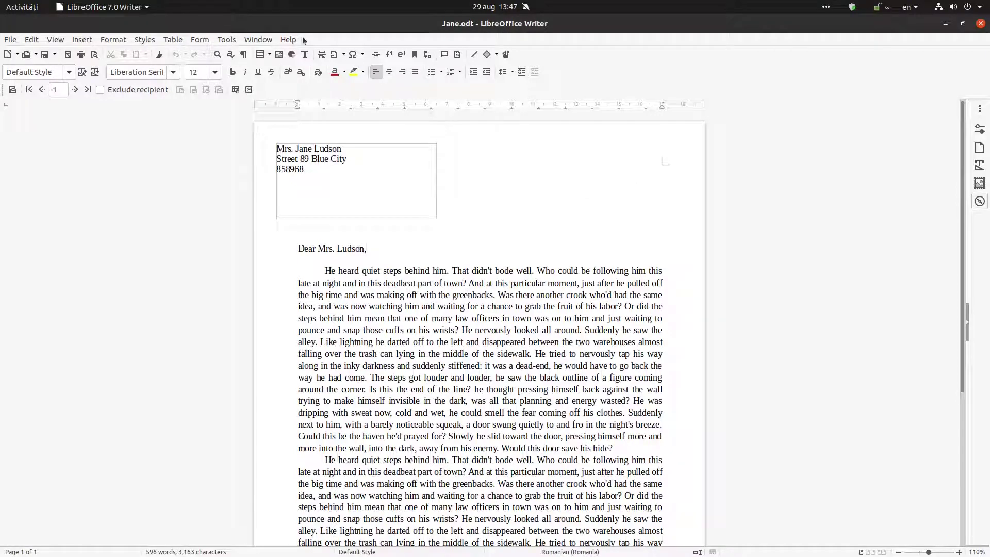
left_click(288, 39)
left_click(325, 196)
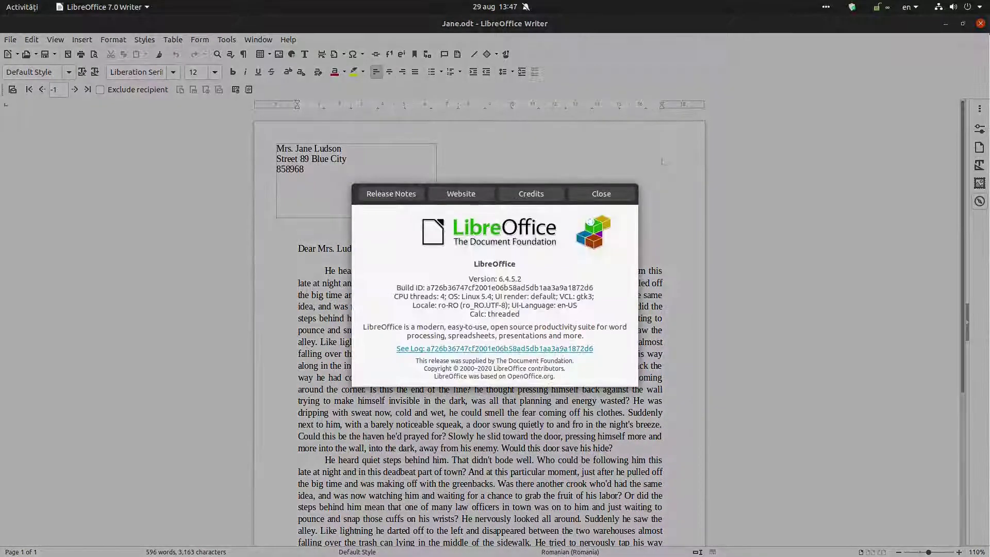